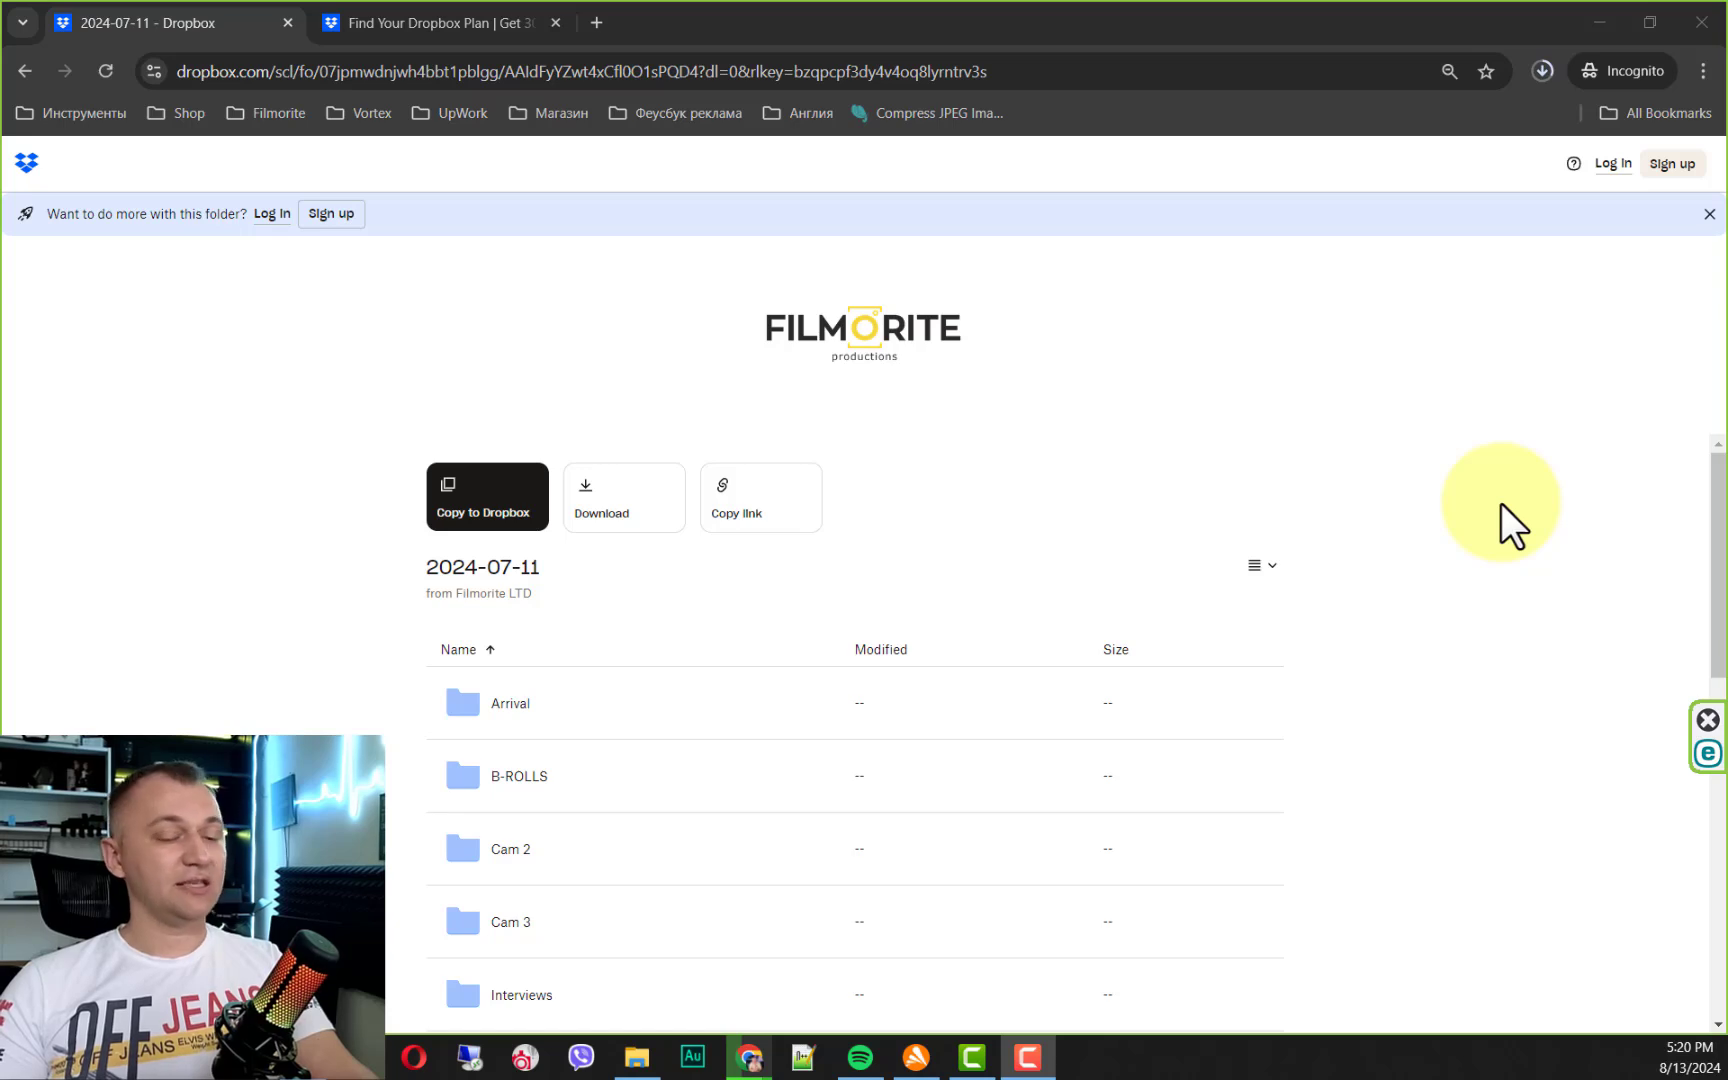
Step: Try downloading the entire 2024-07-11 shared folder with download-only access, getting a too-large warning
scroll(1501, 504, down, 2)
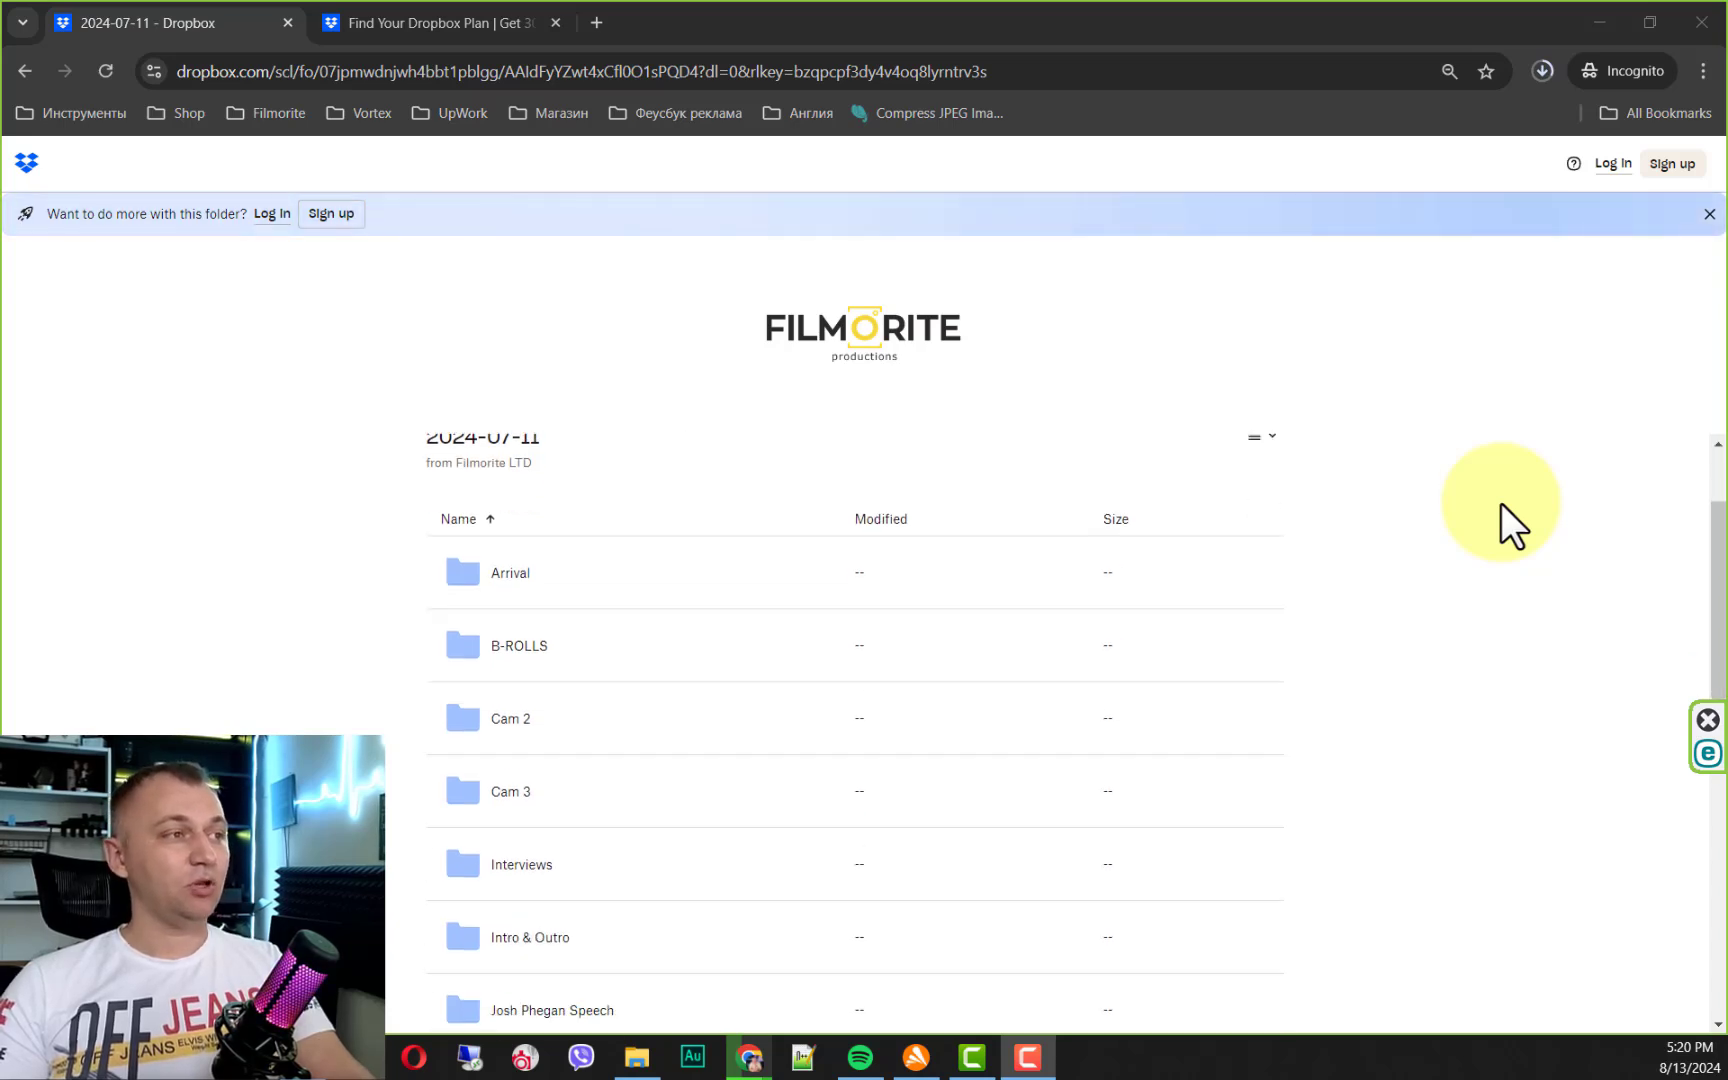
scroll(1502, 504, down, 4)
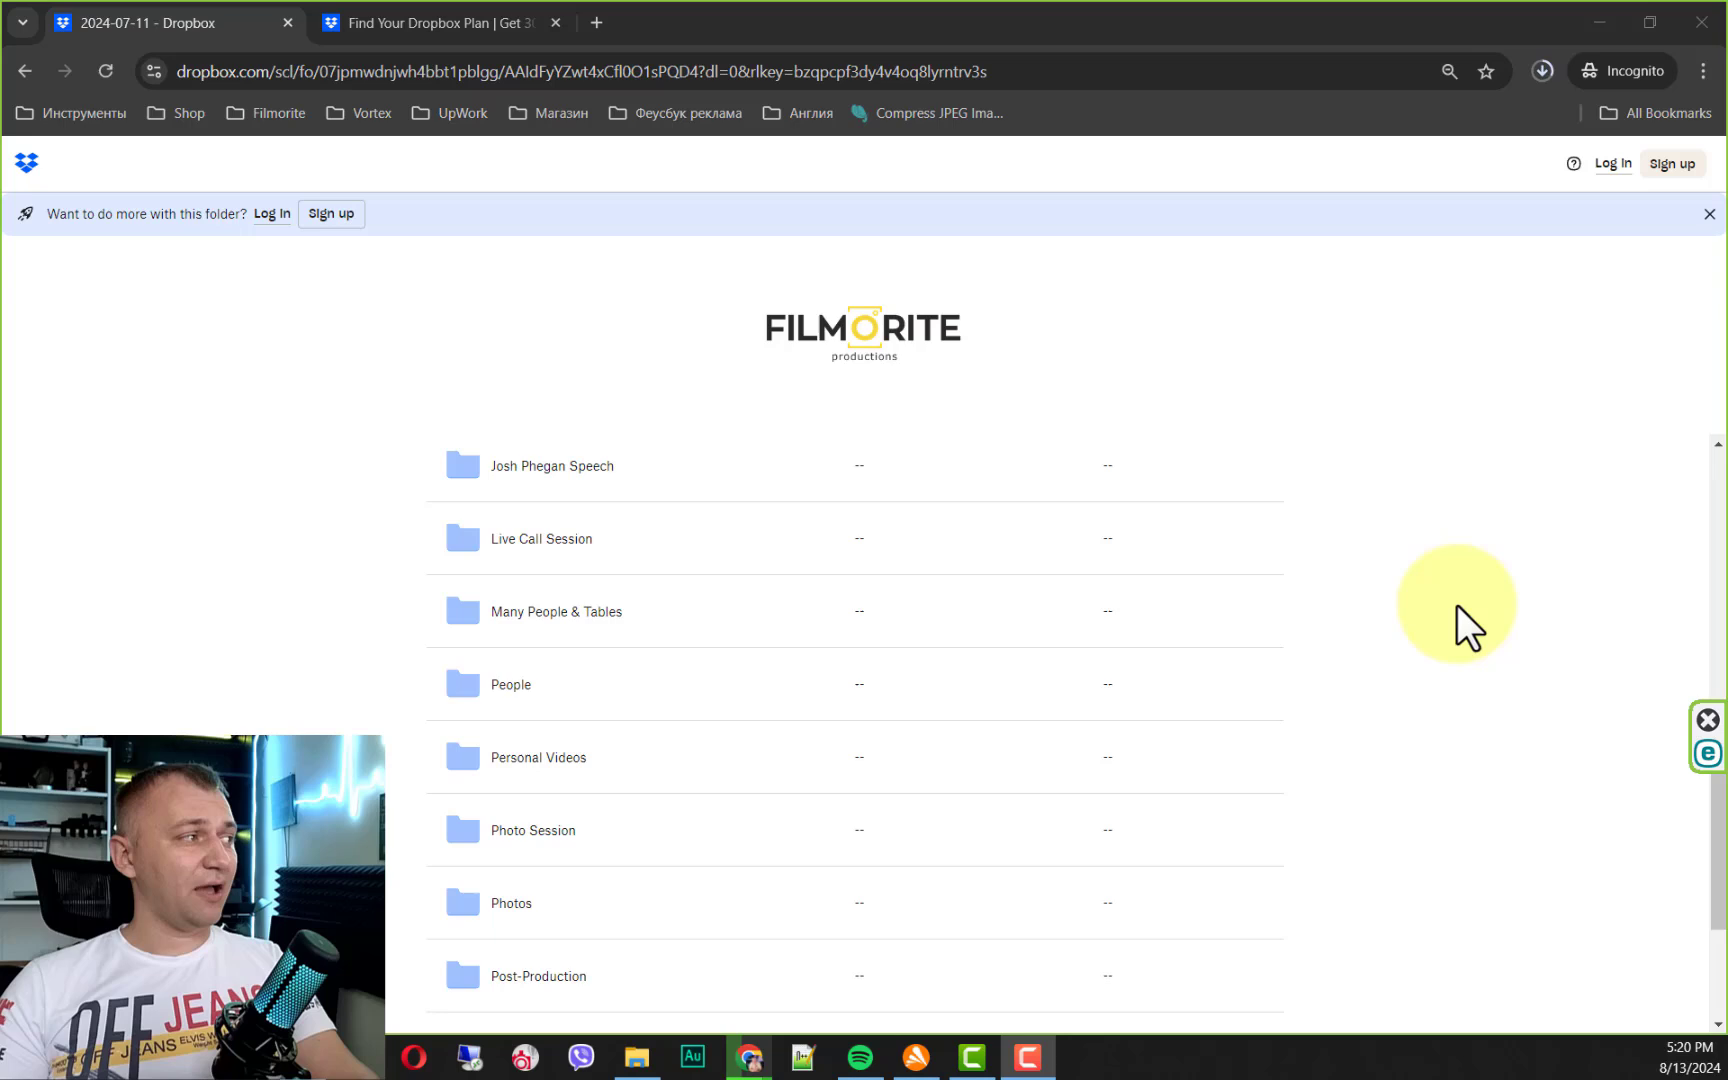
scroll(1446, 636, down, 2)
scroll(1477, 660, up, 10)
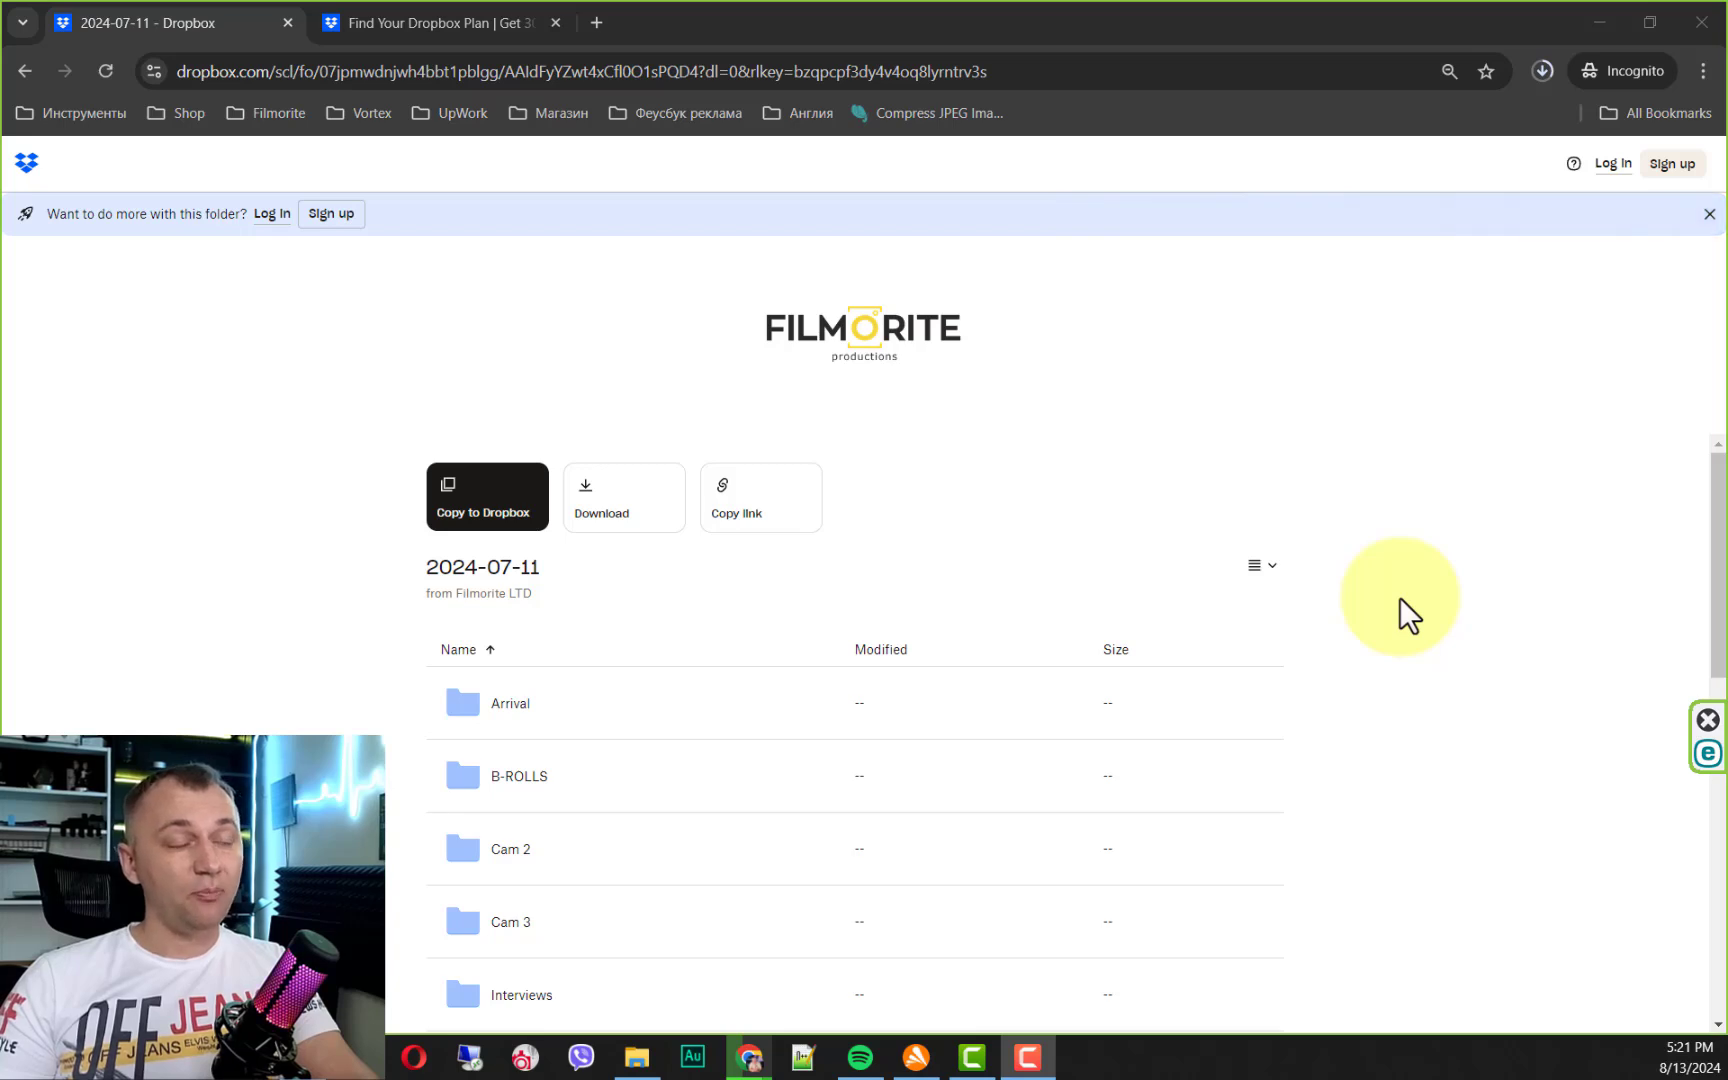
click(626, 532)
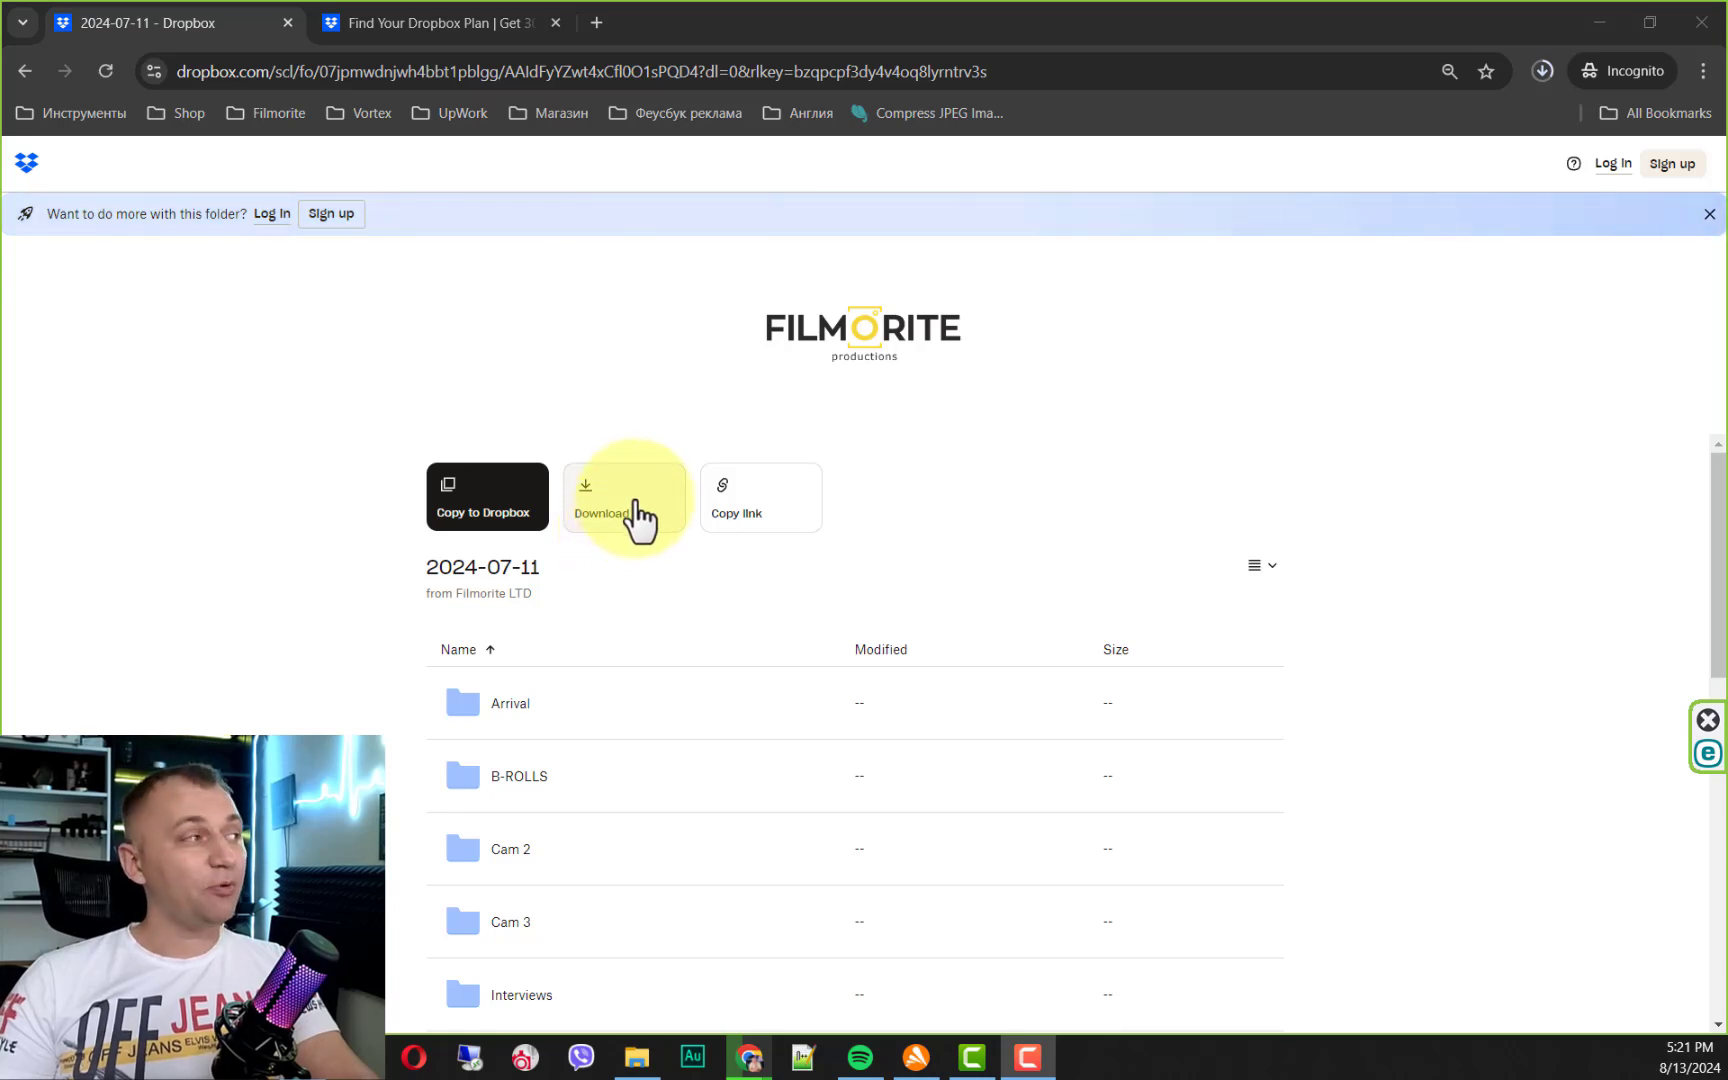
click(638, 518)
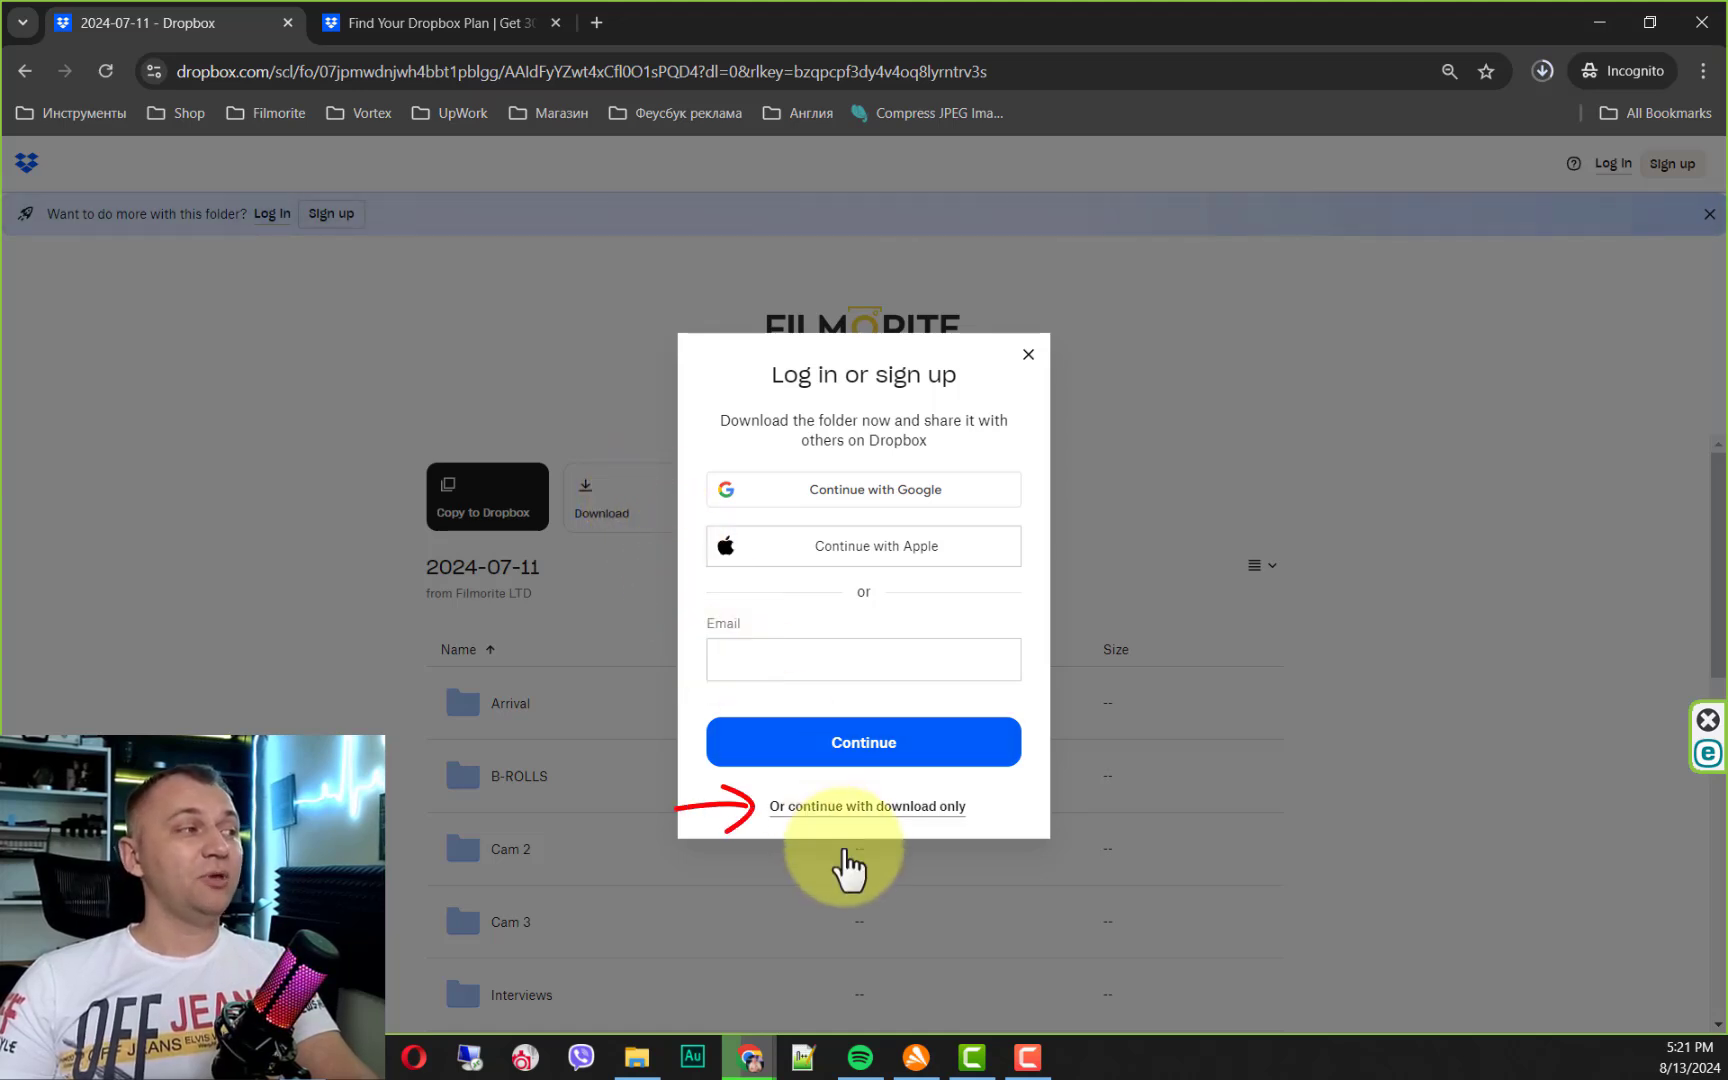
click(846, 809)
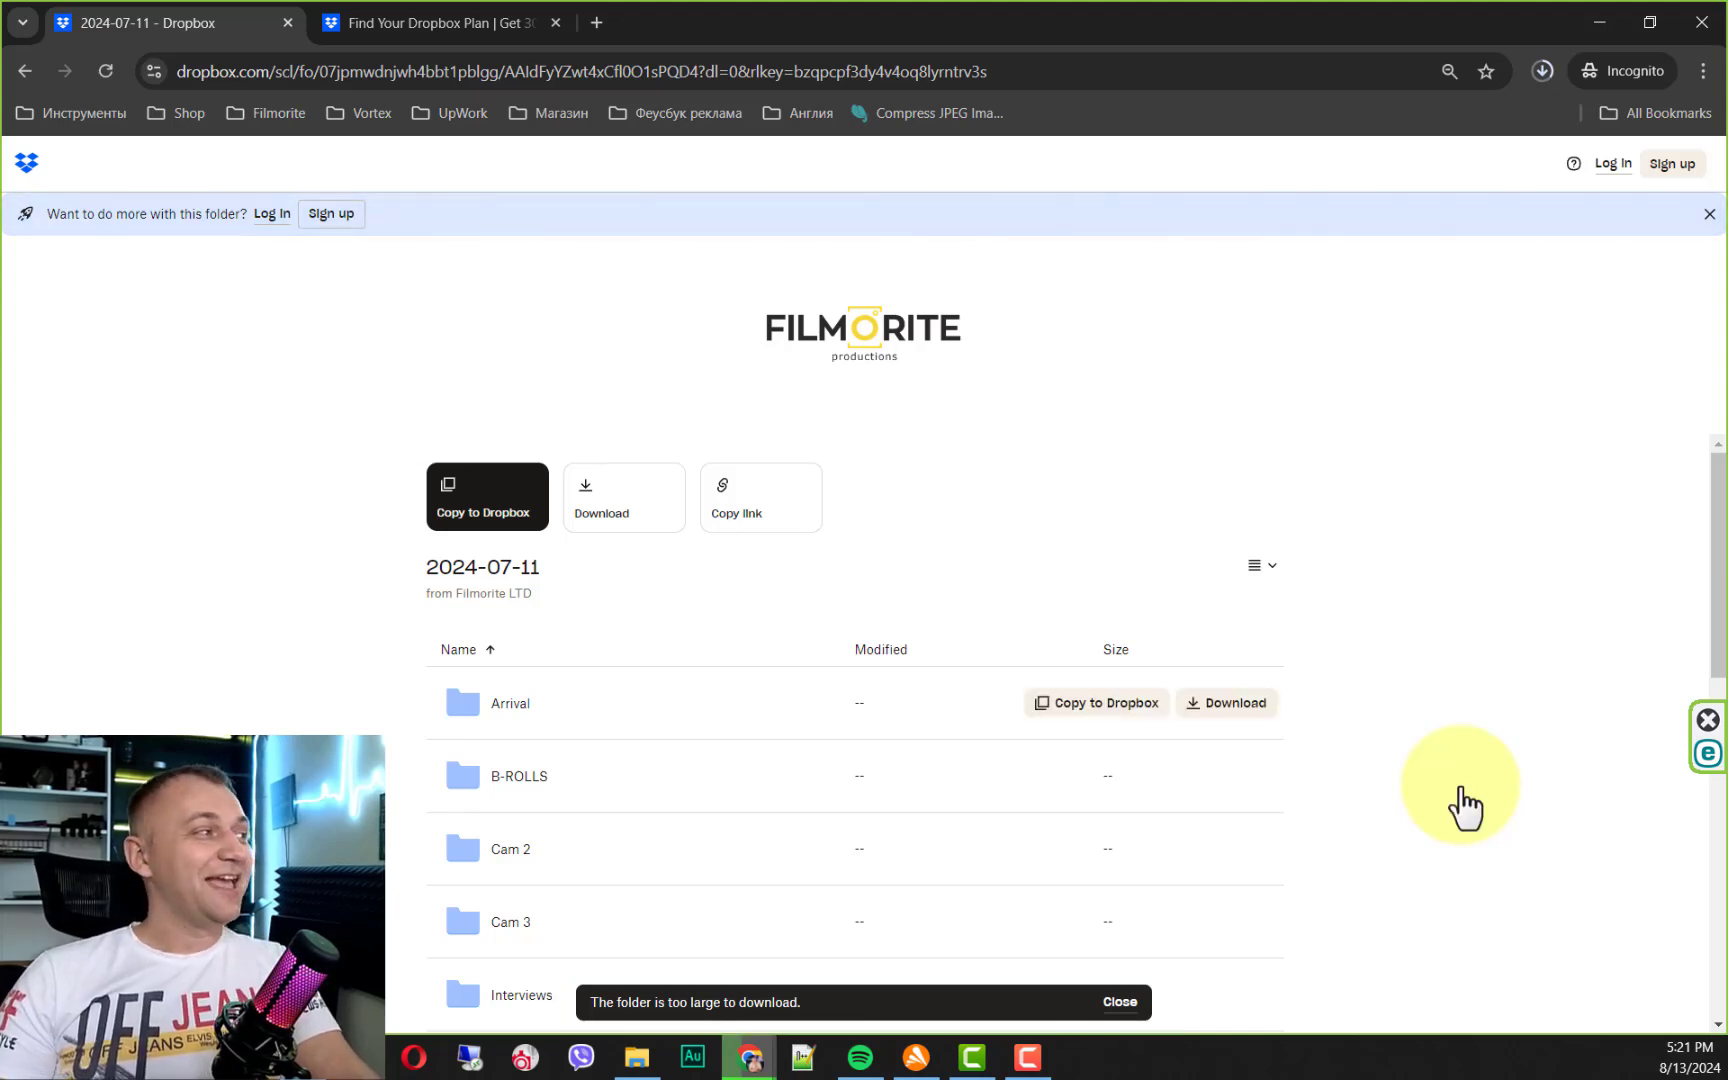
Step: Download the 320 MB clip C1309.MP4 from the Arrival folder without signing in
scroll(1459, 785, down, 2)
scroll(1460, 784, up, 2)
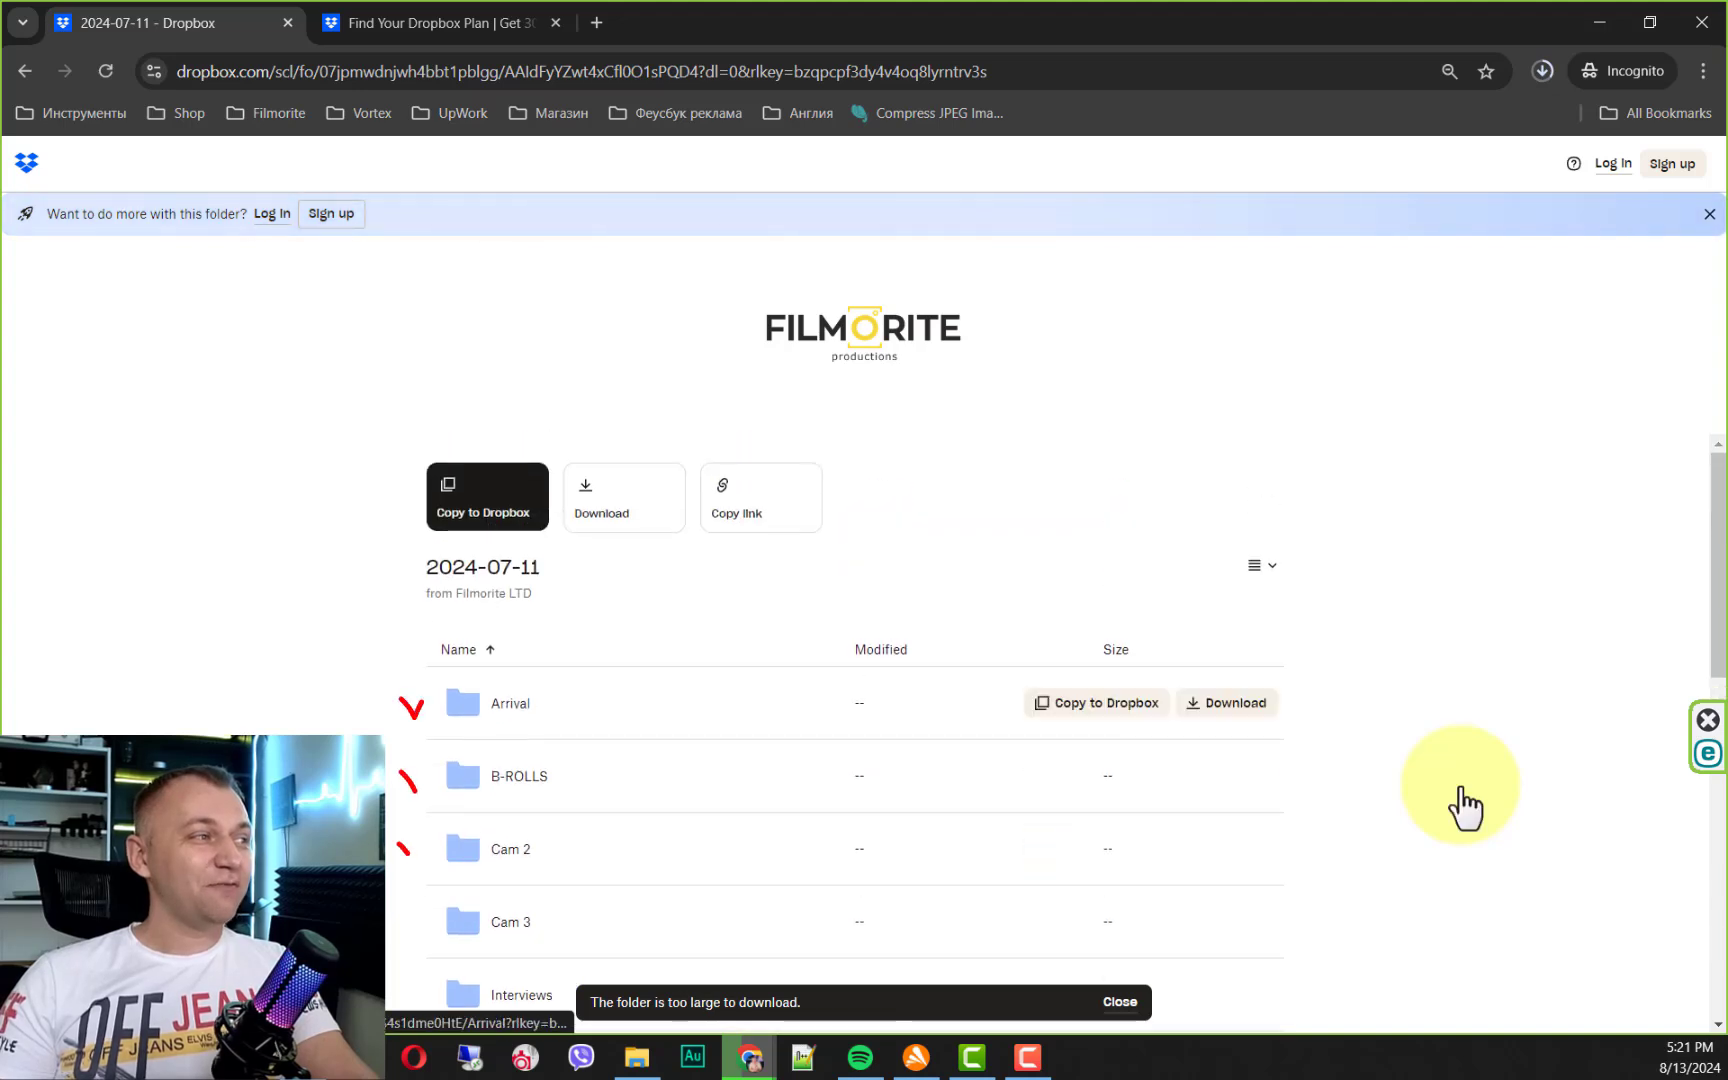
click(507, 704)
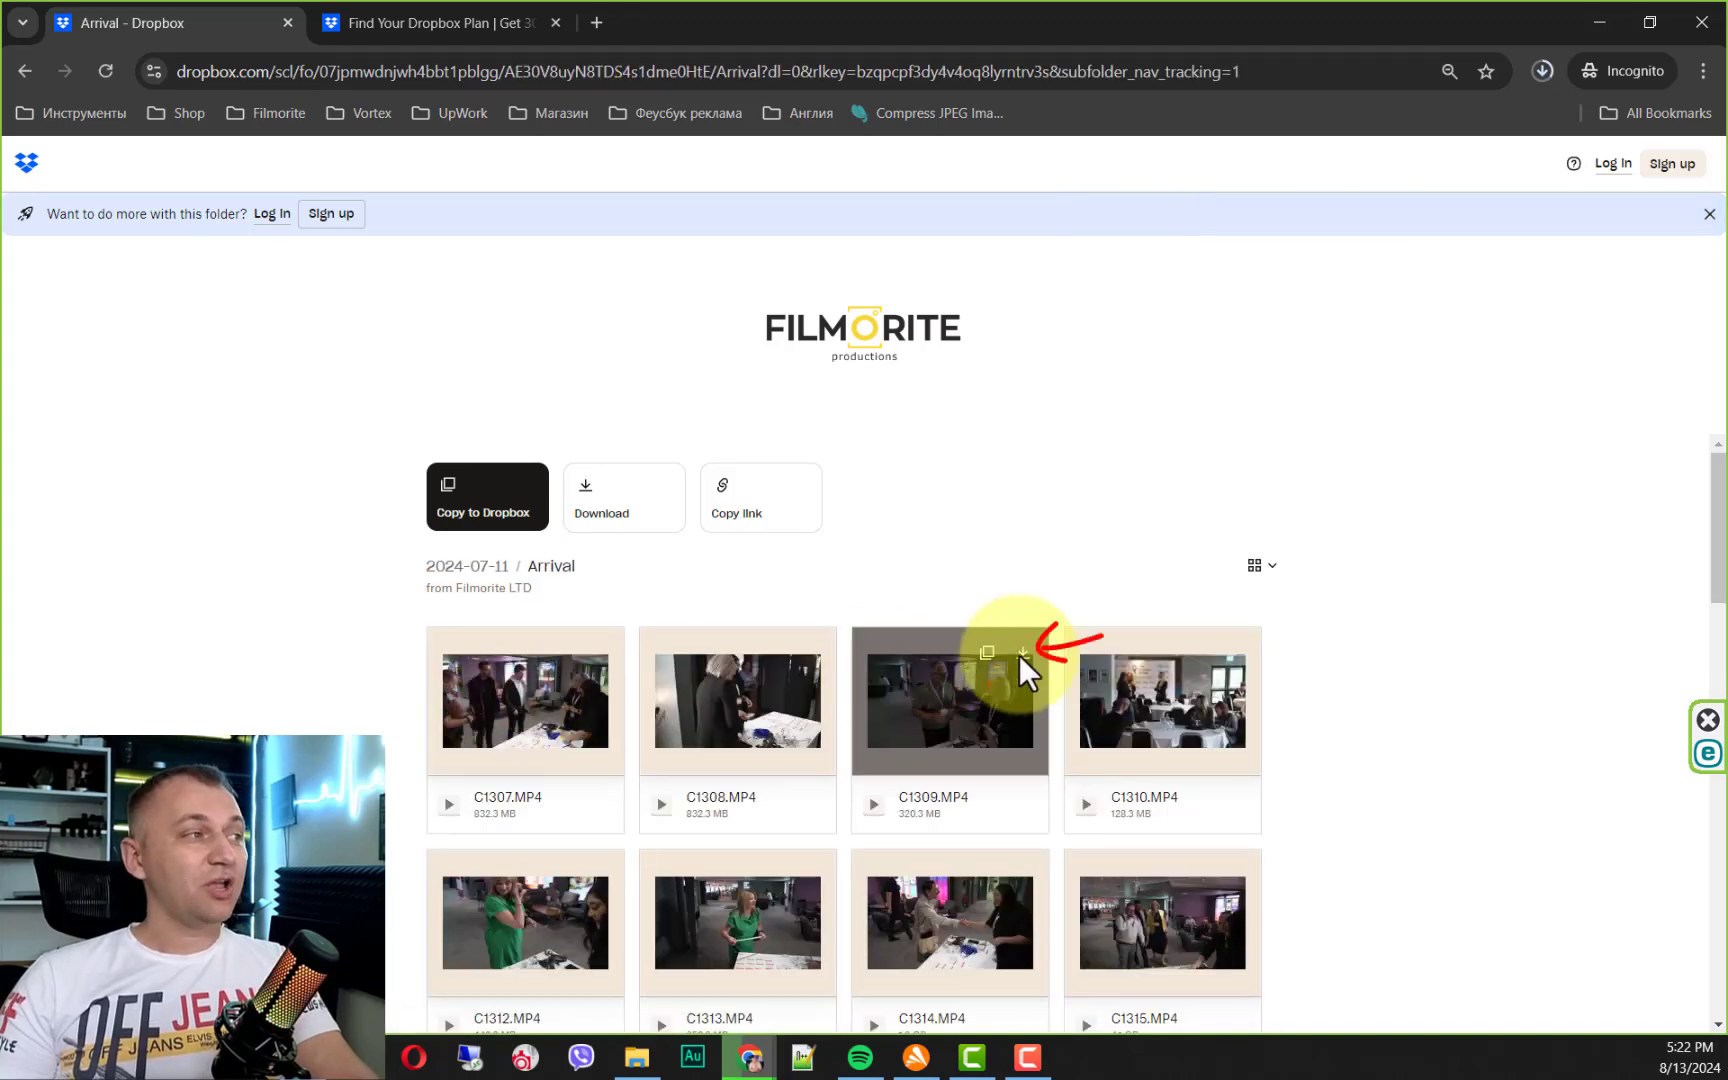
click(1021, 653)
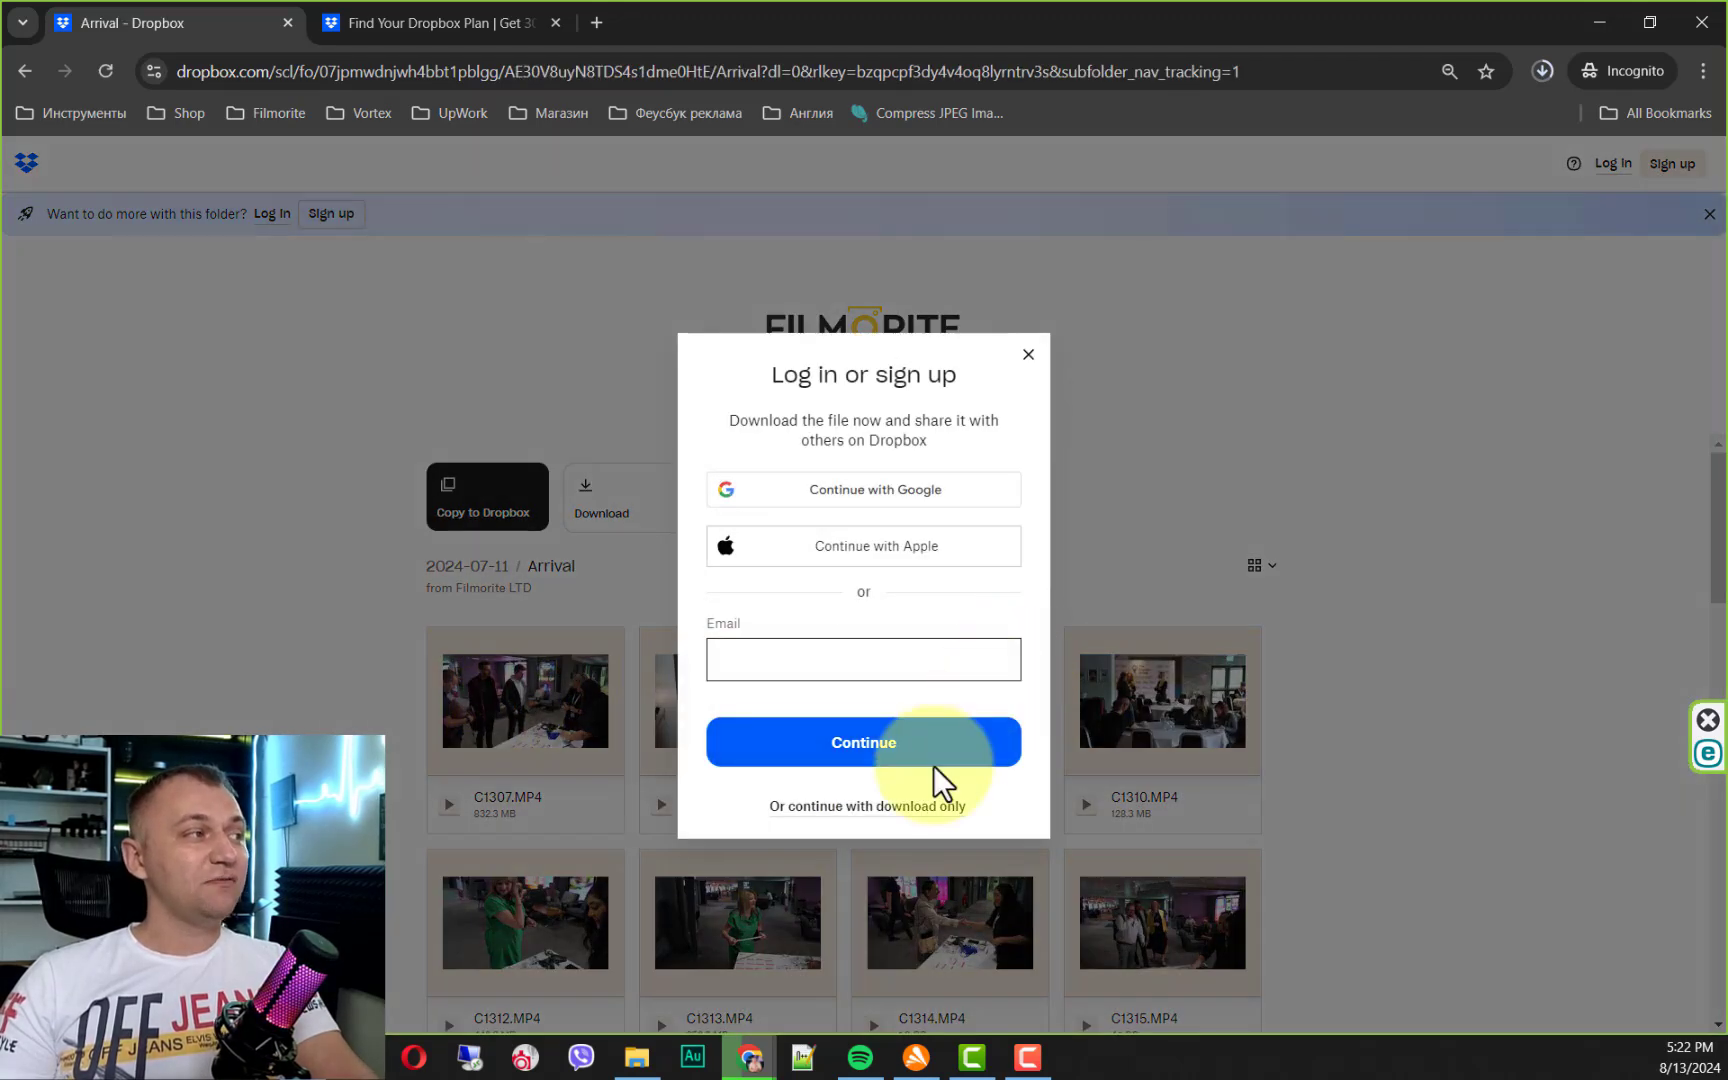
click(905, 806)
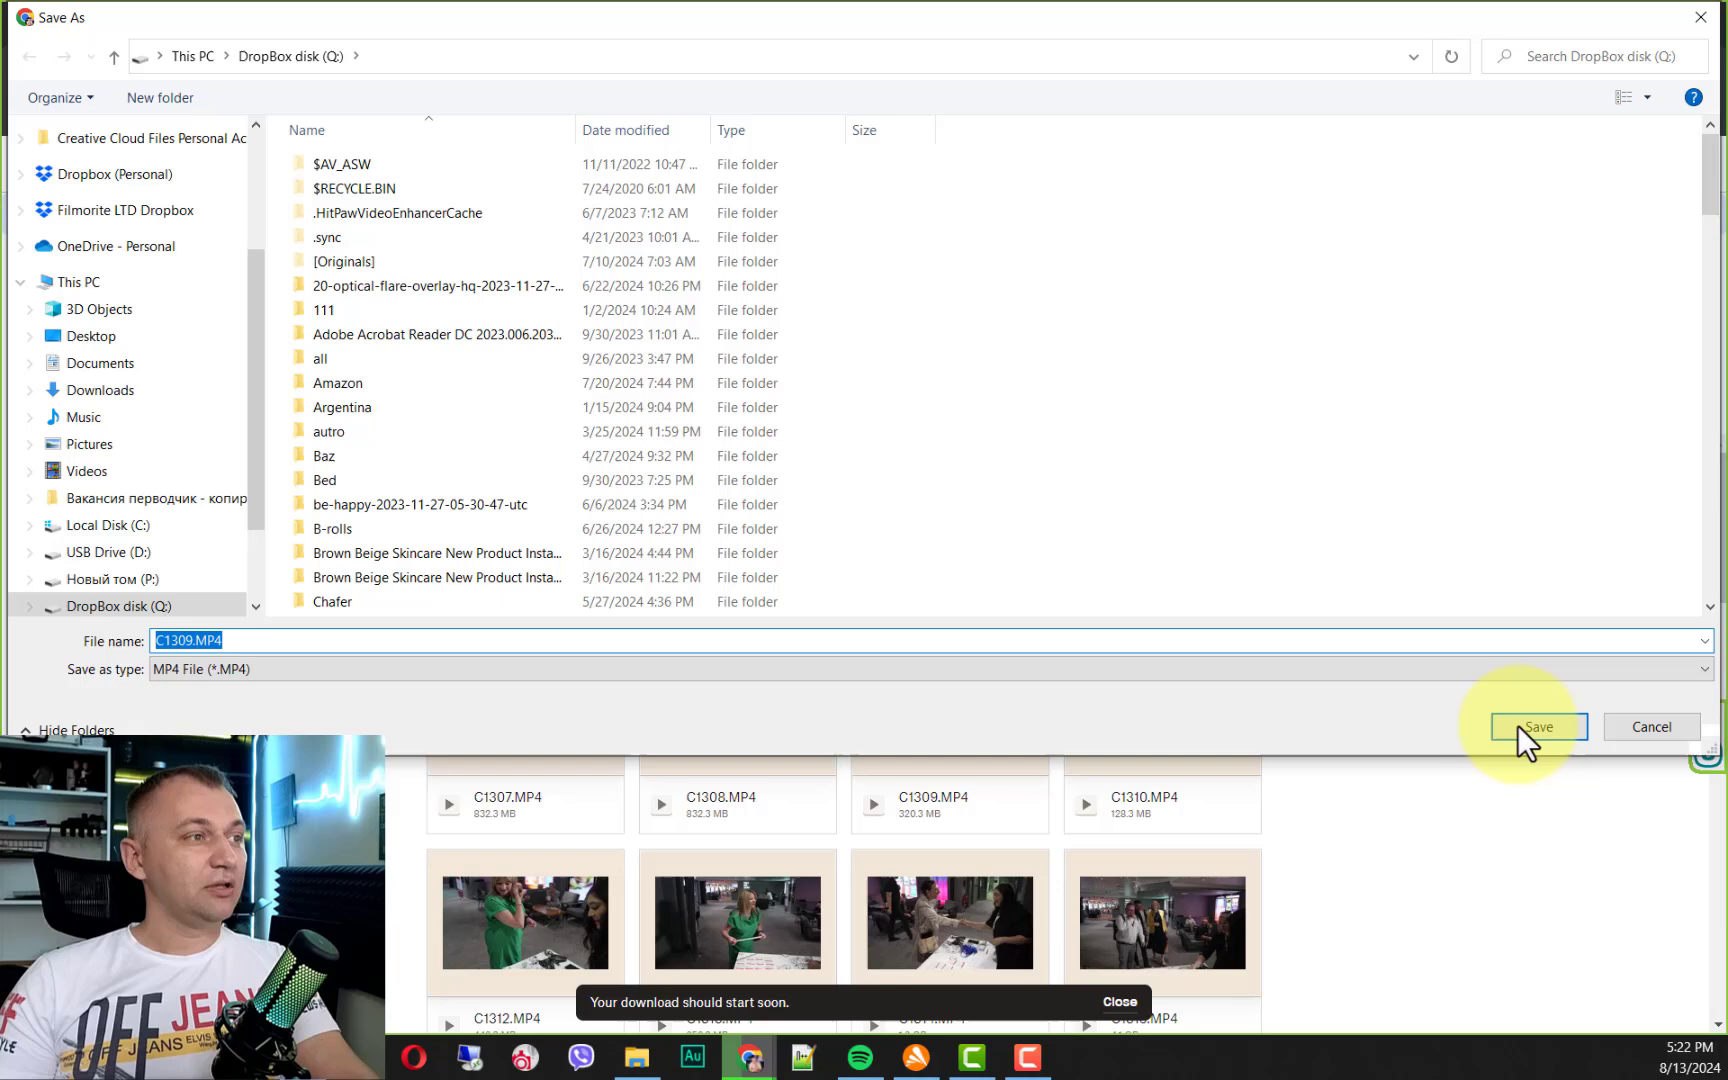
click(1517, 725)
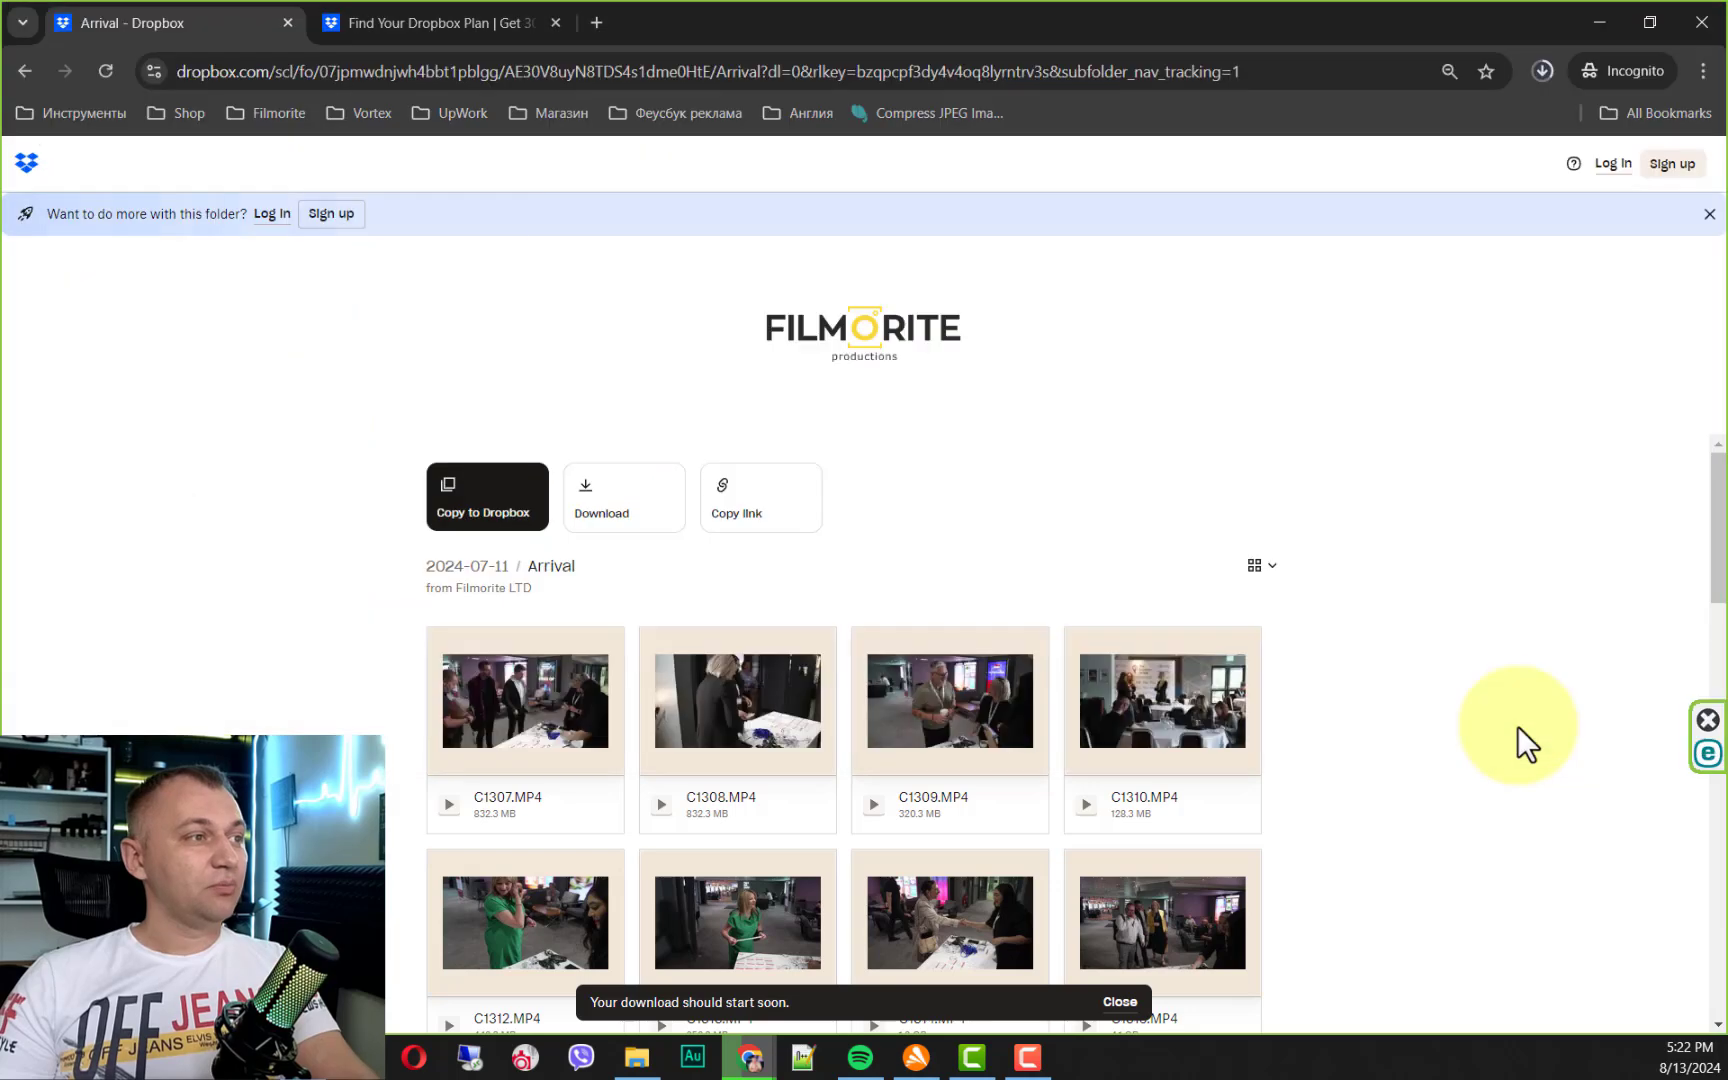
Step: Cancel the stray C0988.MP4 download and return to the 2024-07-11 folder
click(1543, 65)
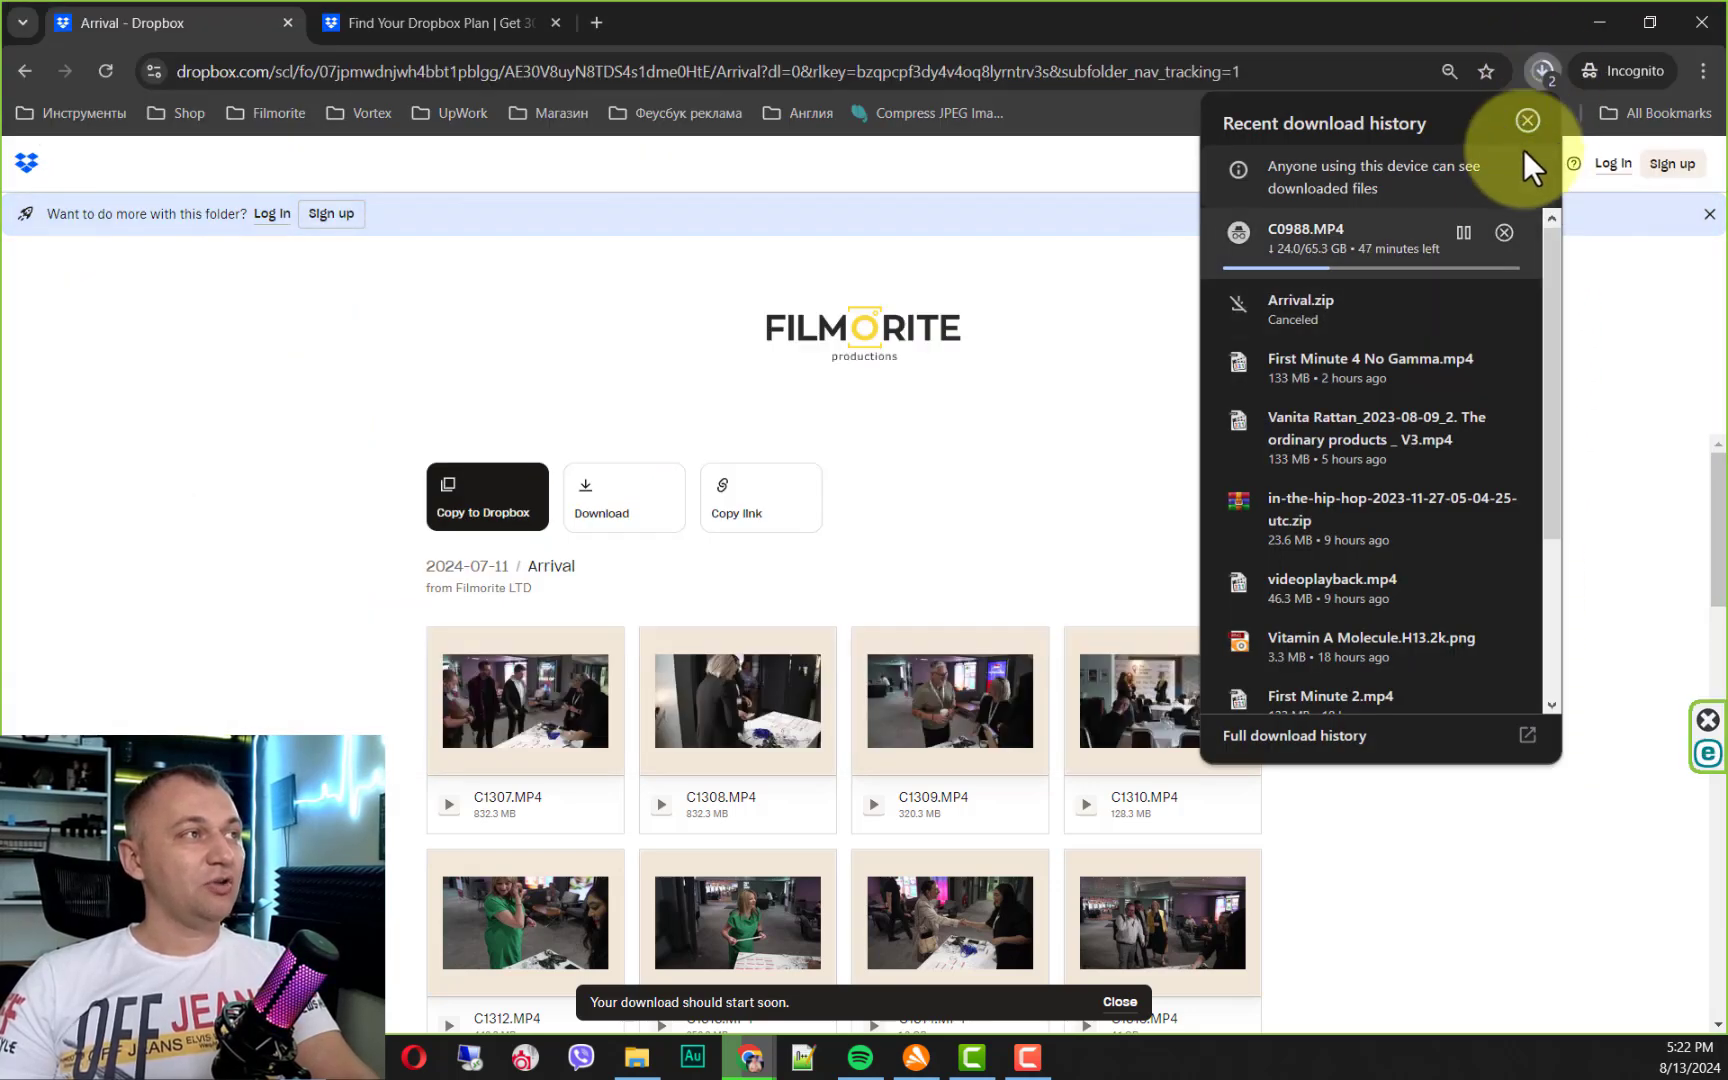
click(1504, 232)
click(944, 521)
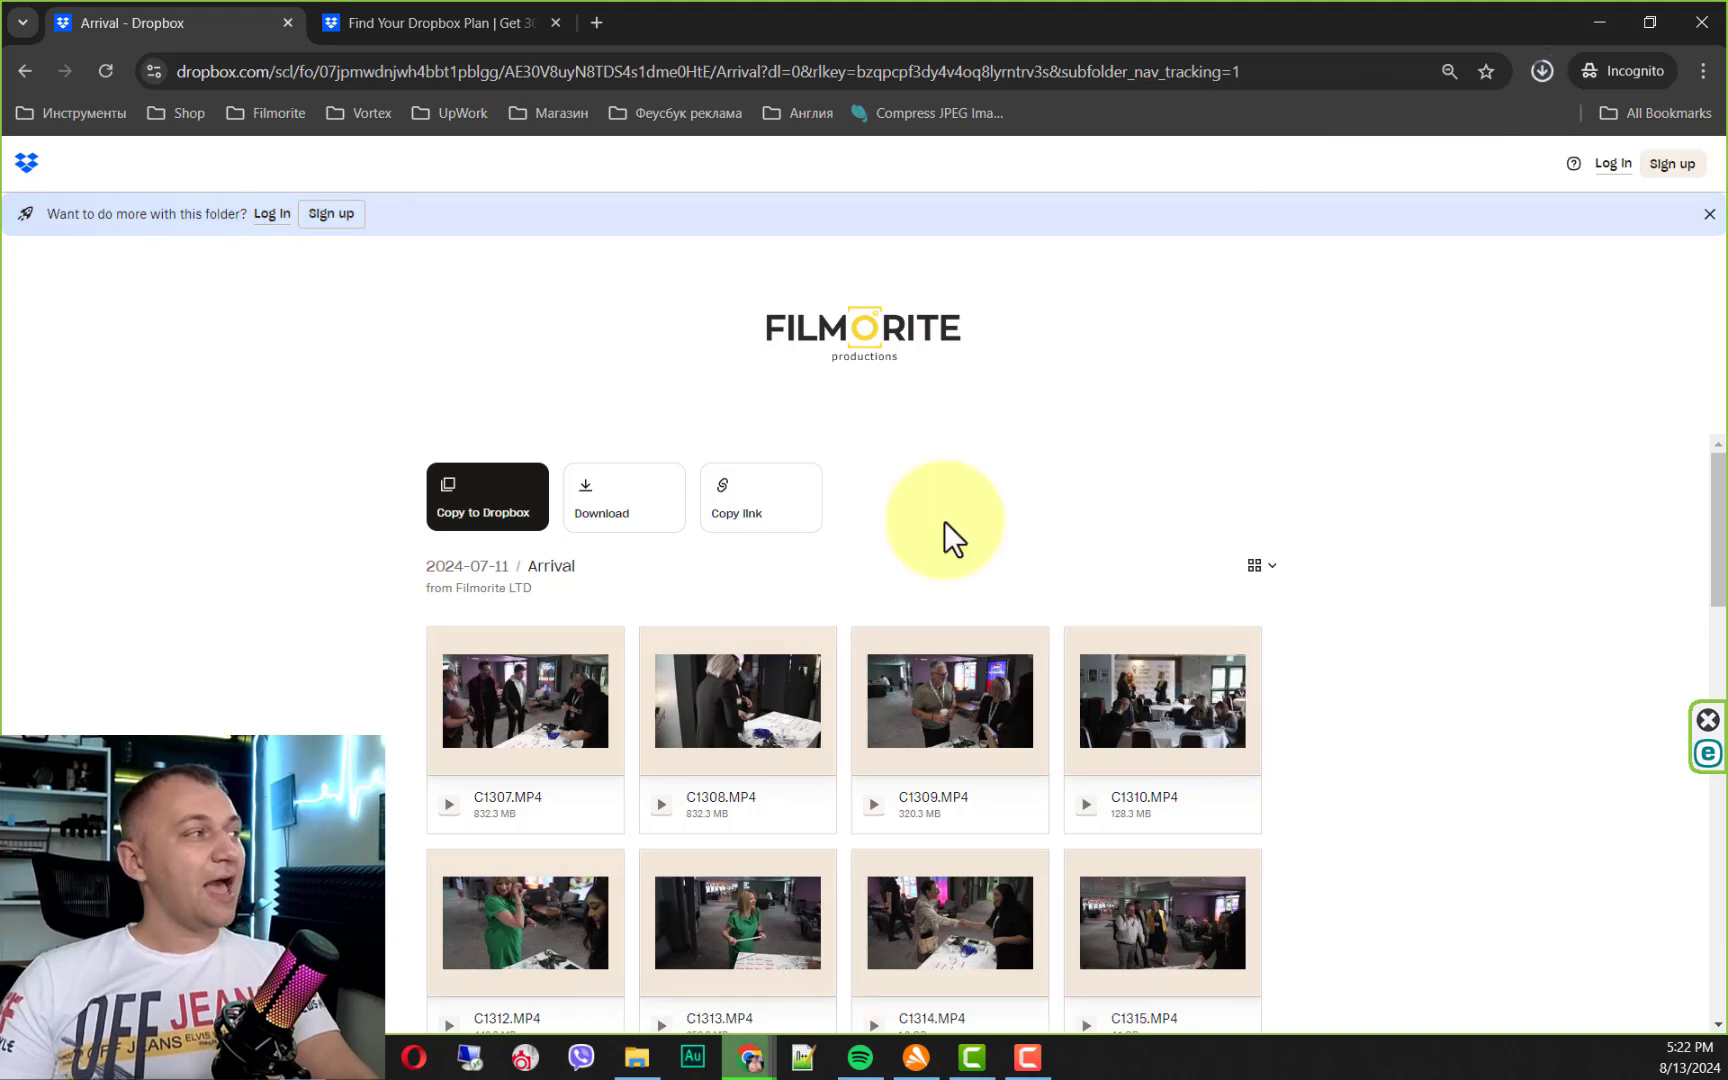
click(500, 568)
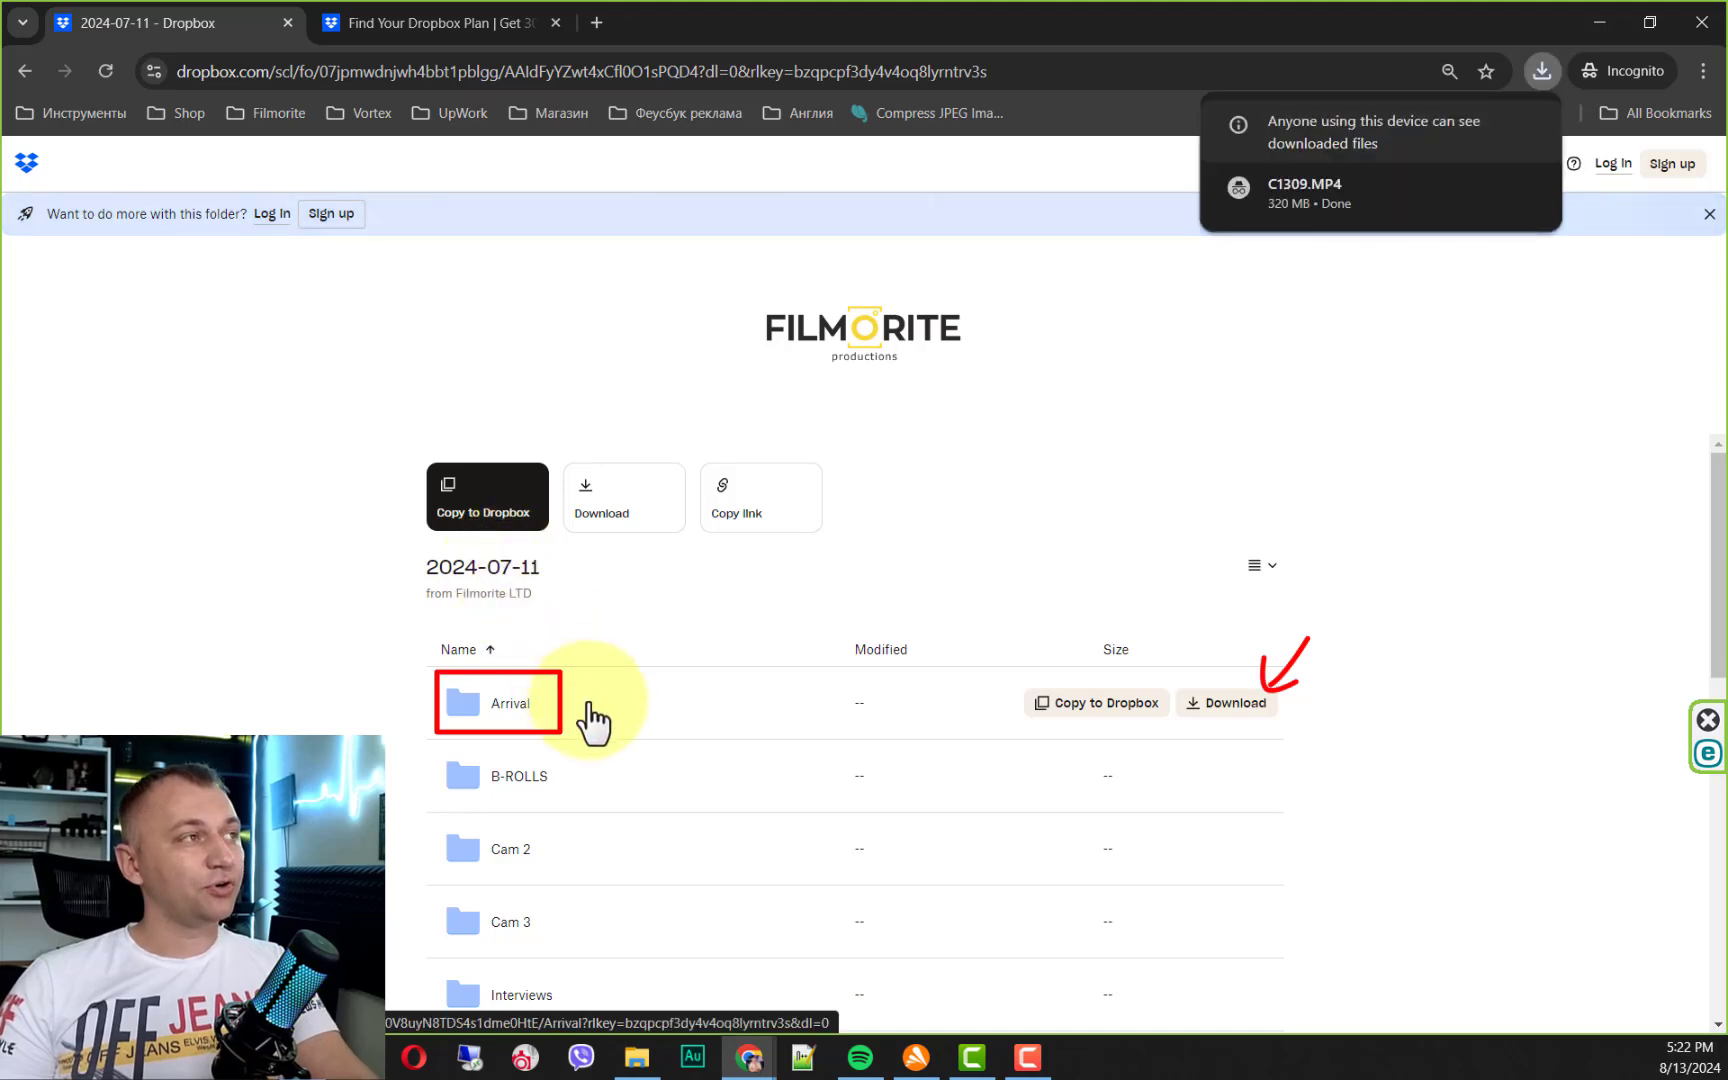
Step: Save the whole Arrival folder as Arrival.zip (39.3 GB) and check its download progress
click(1251, 706)
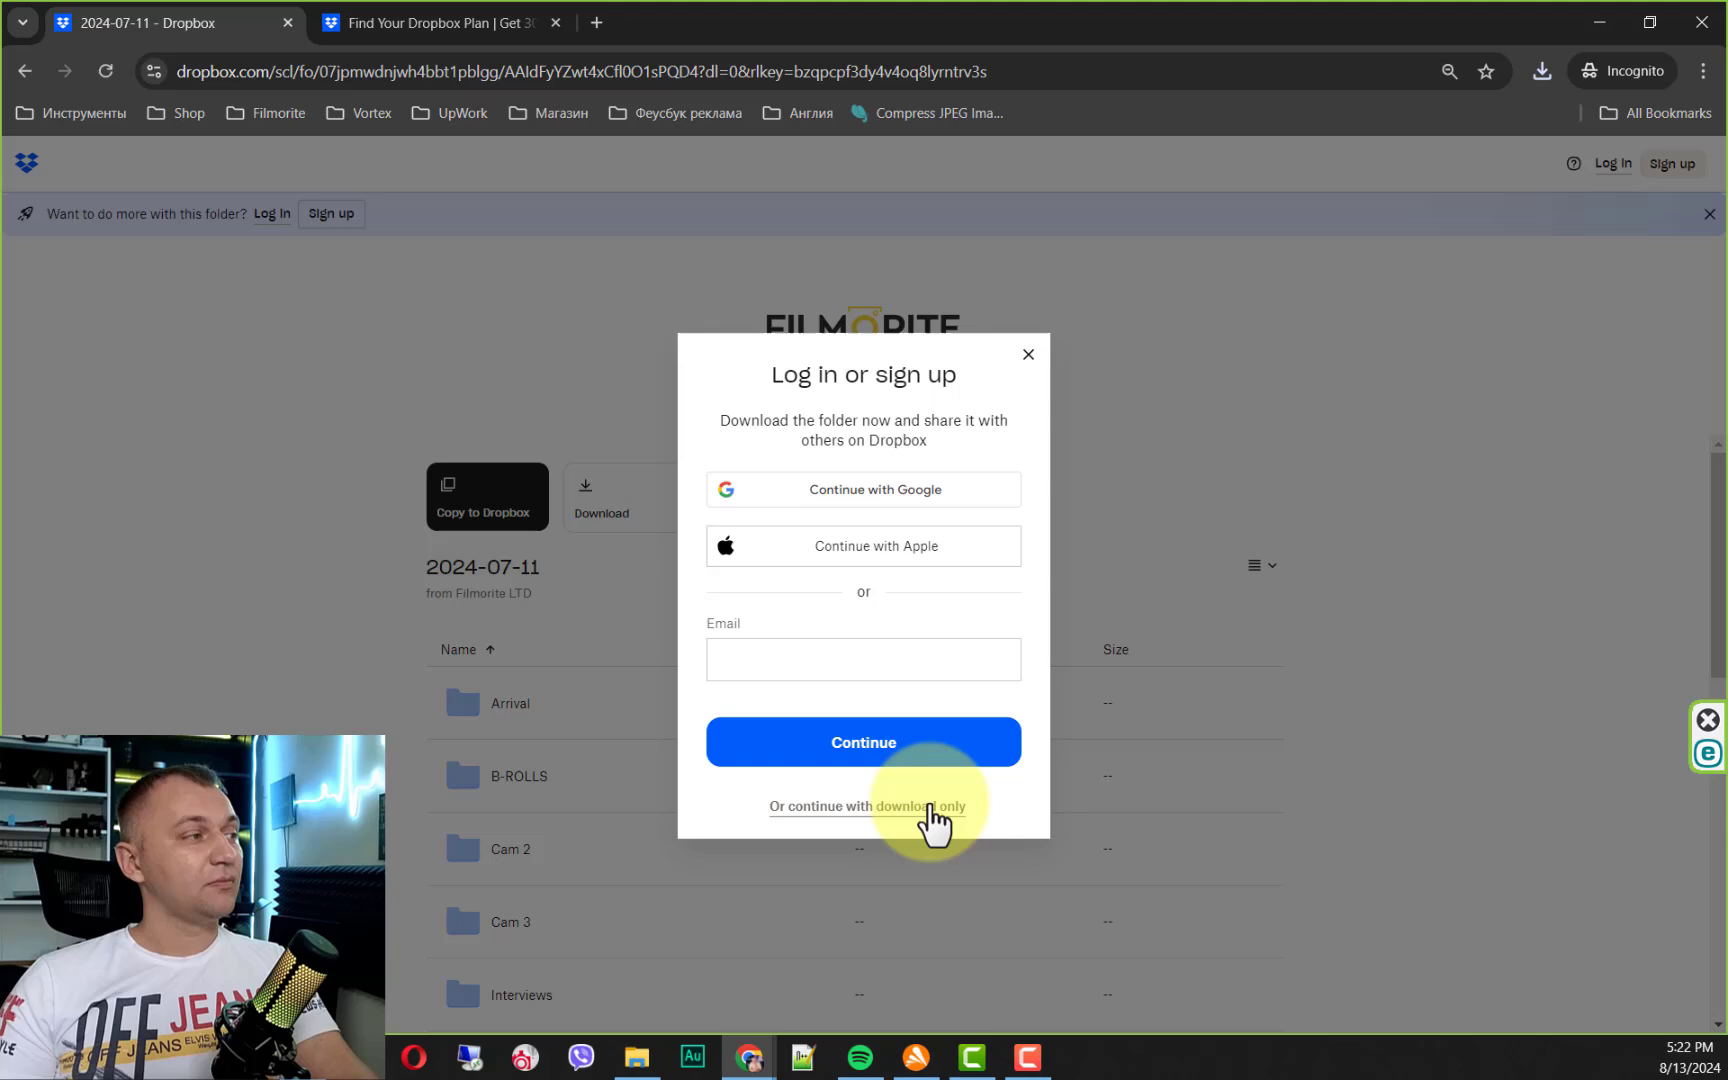
click(927, 806)
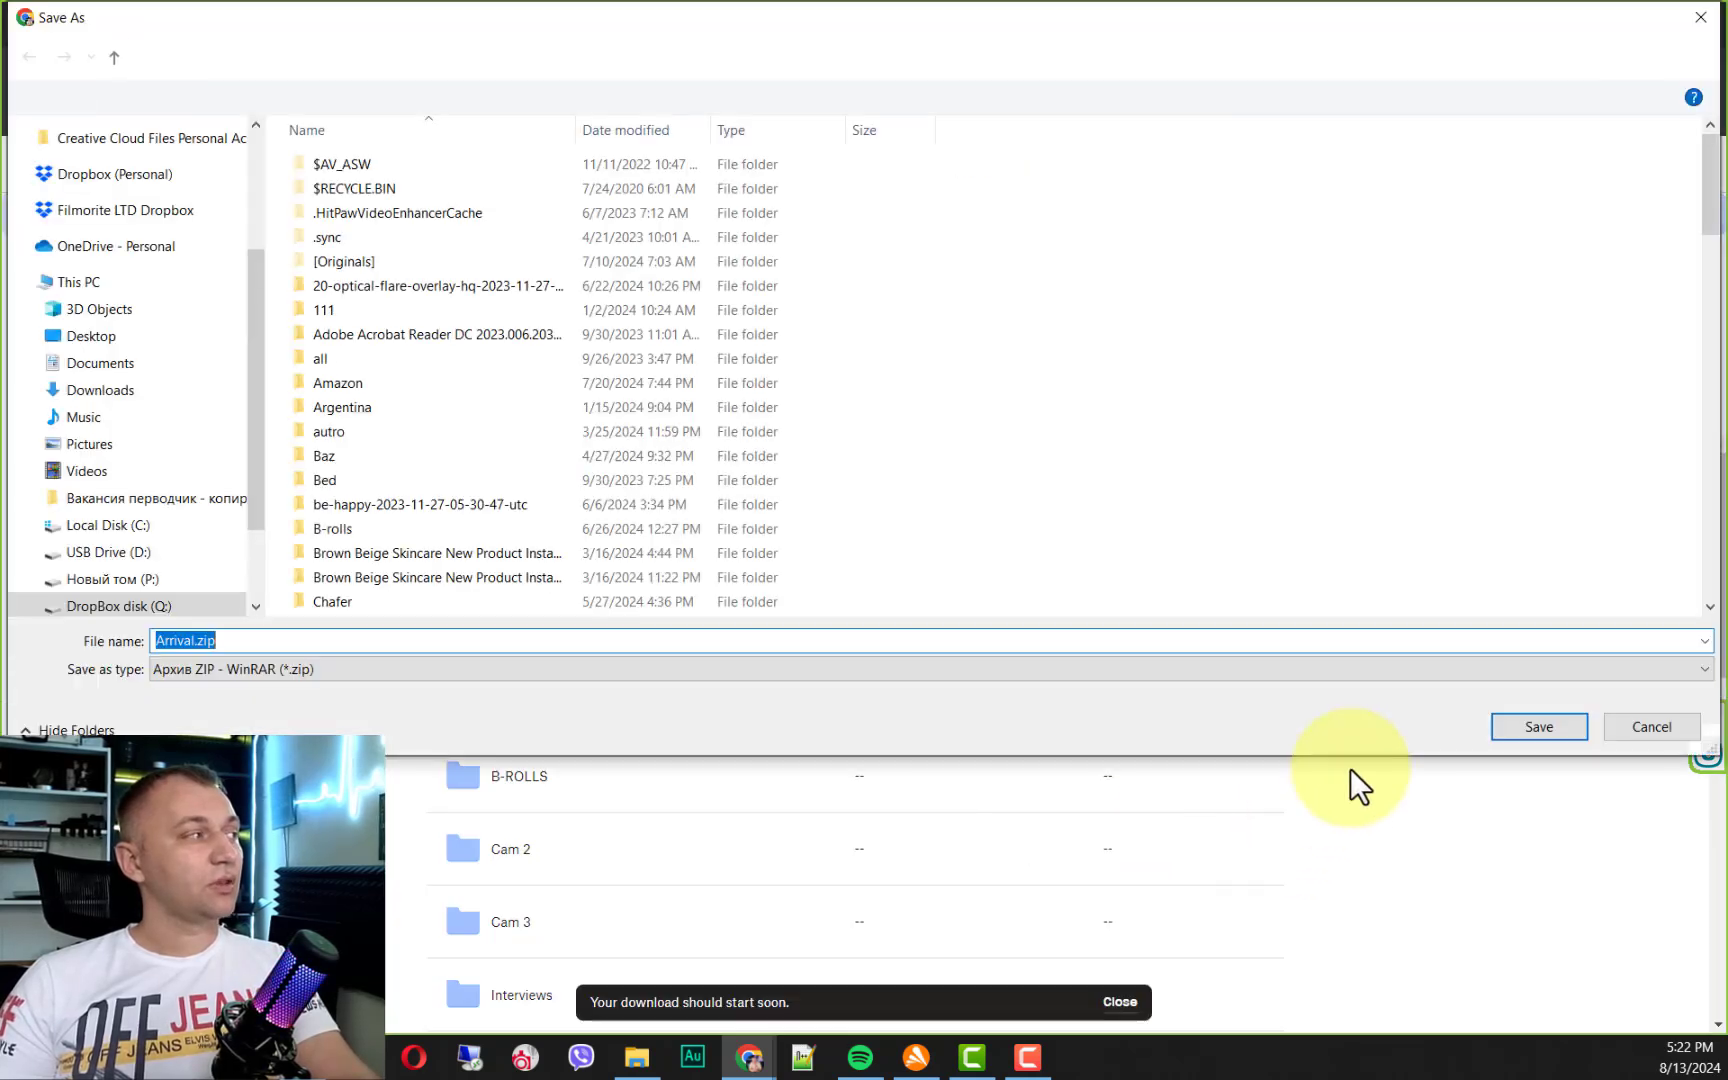
click(1543, 724)
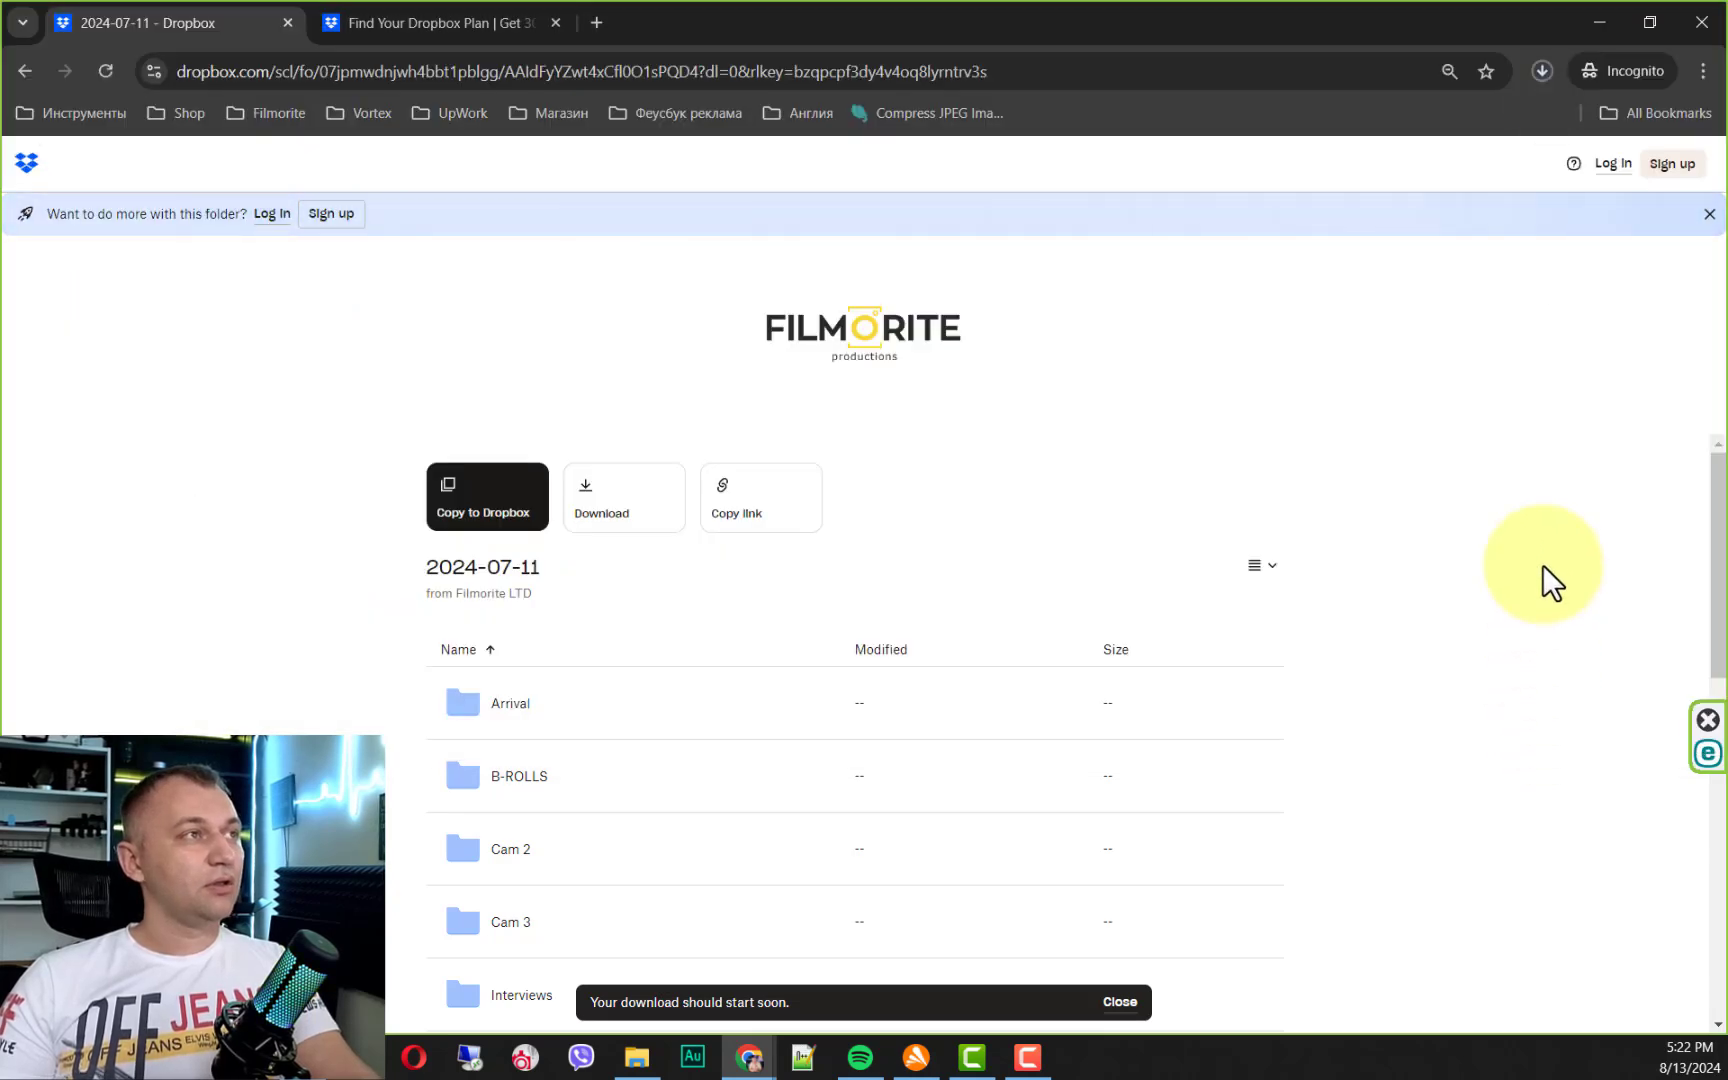
click(1542, 71)
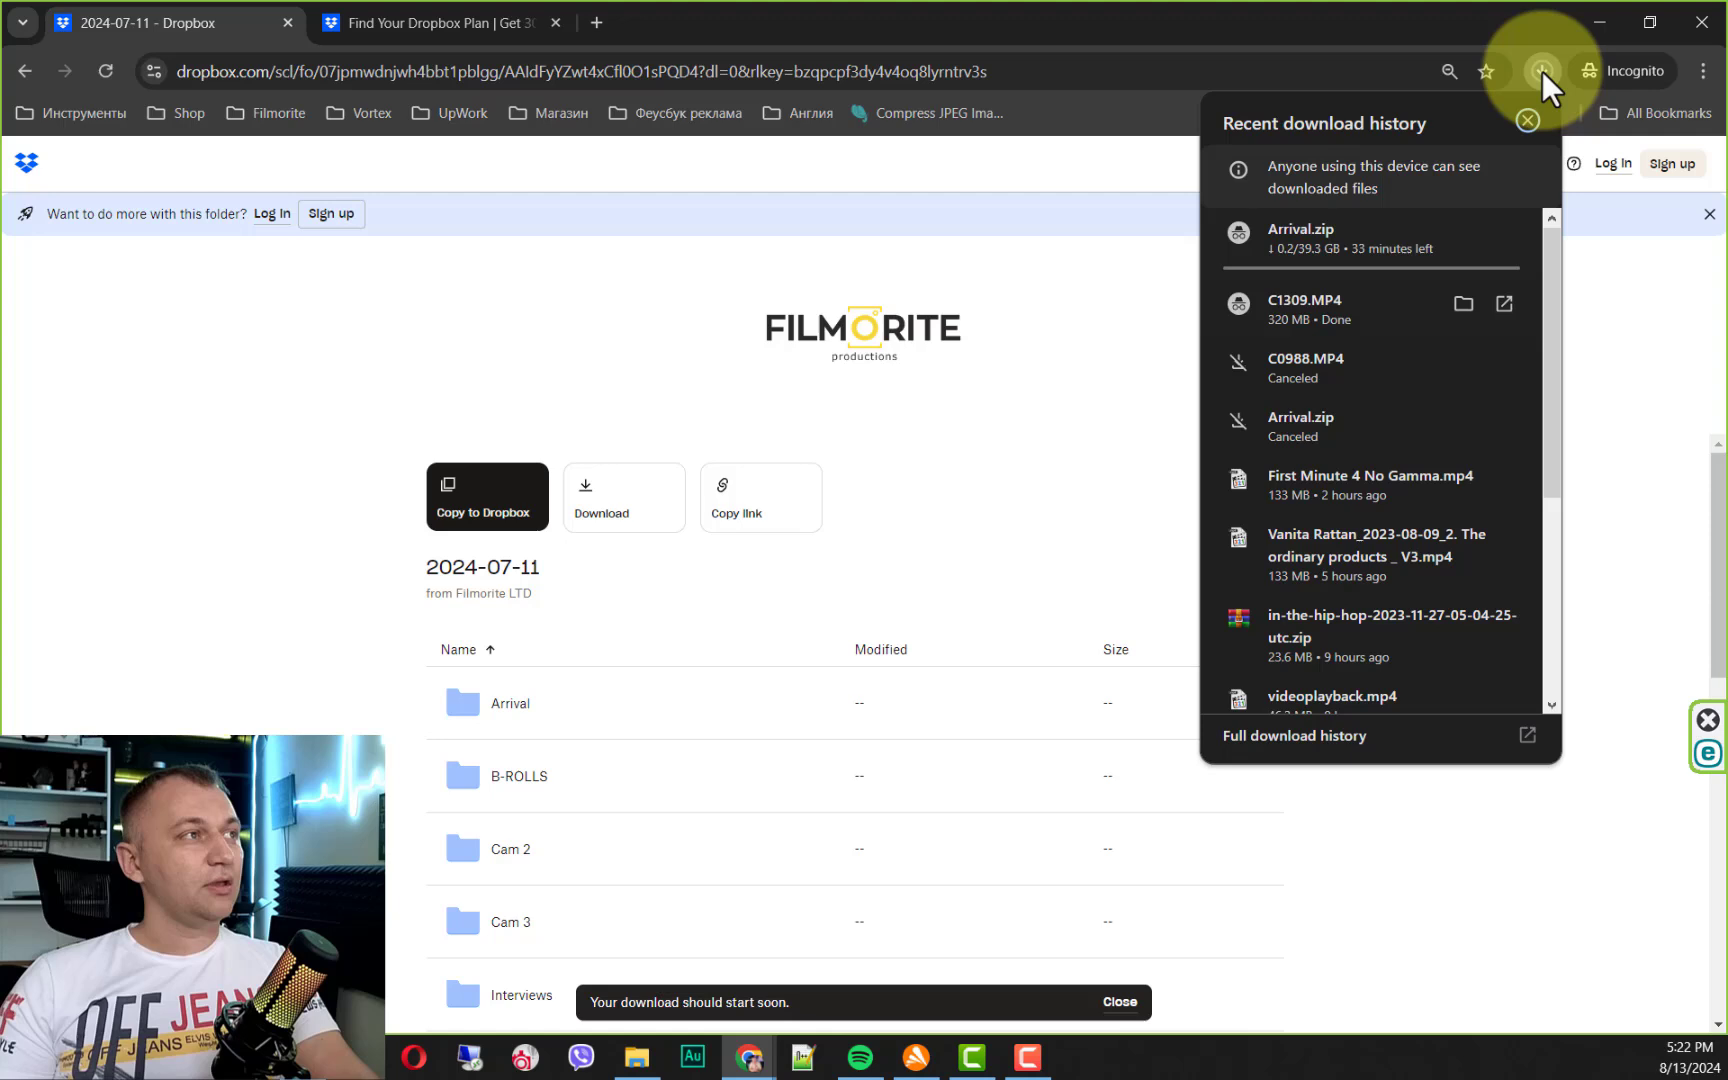
mouse_move(1296, 244)
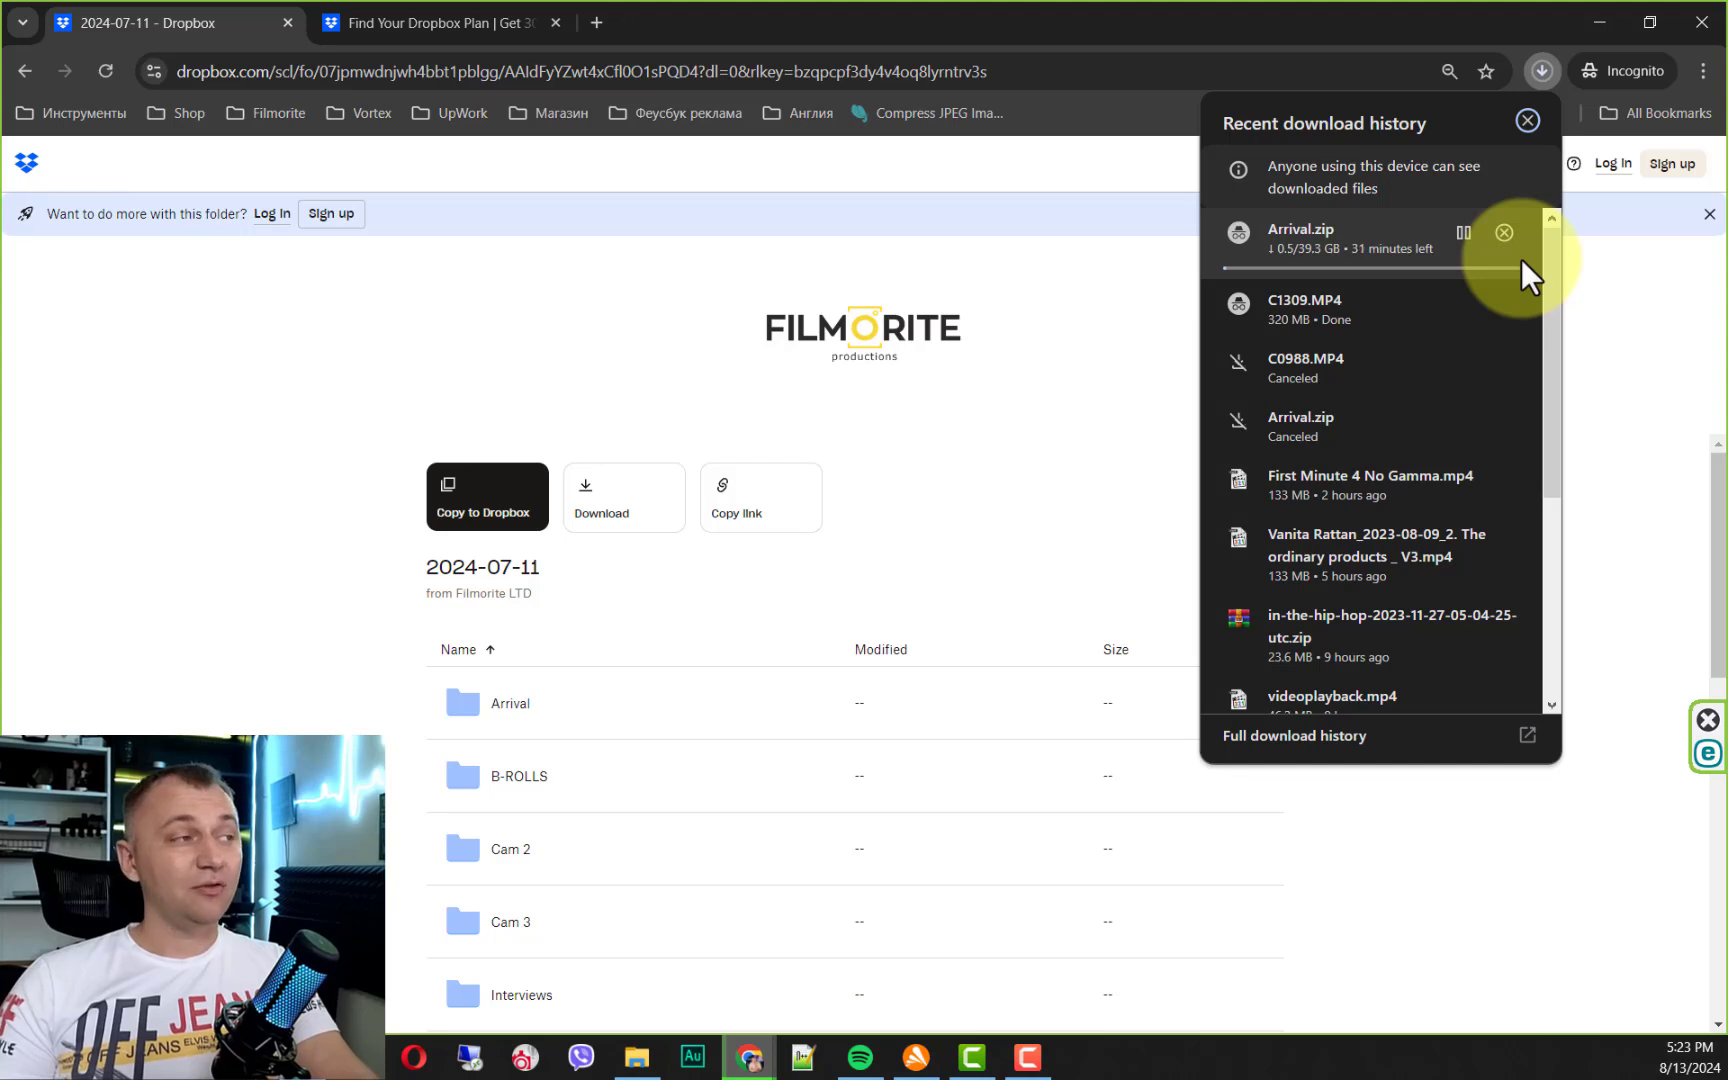
Step: Close the downloads list to reveal the Dropbox plans page with Plus, Essentials, Business and Business Plus
click(1525, 121)
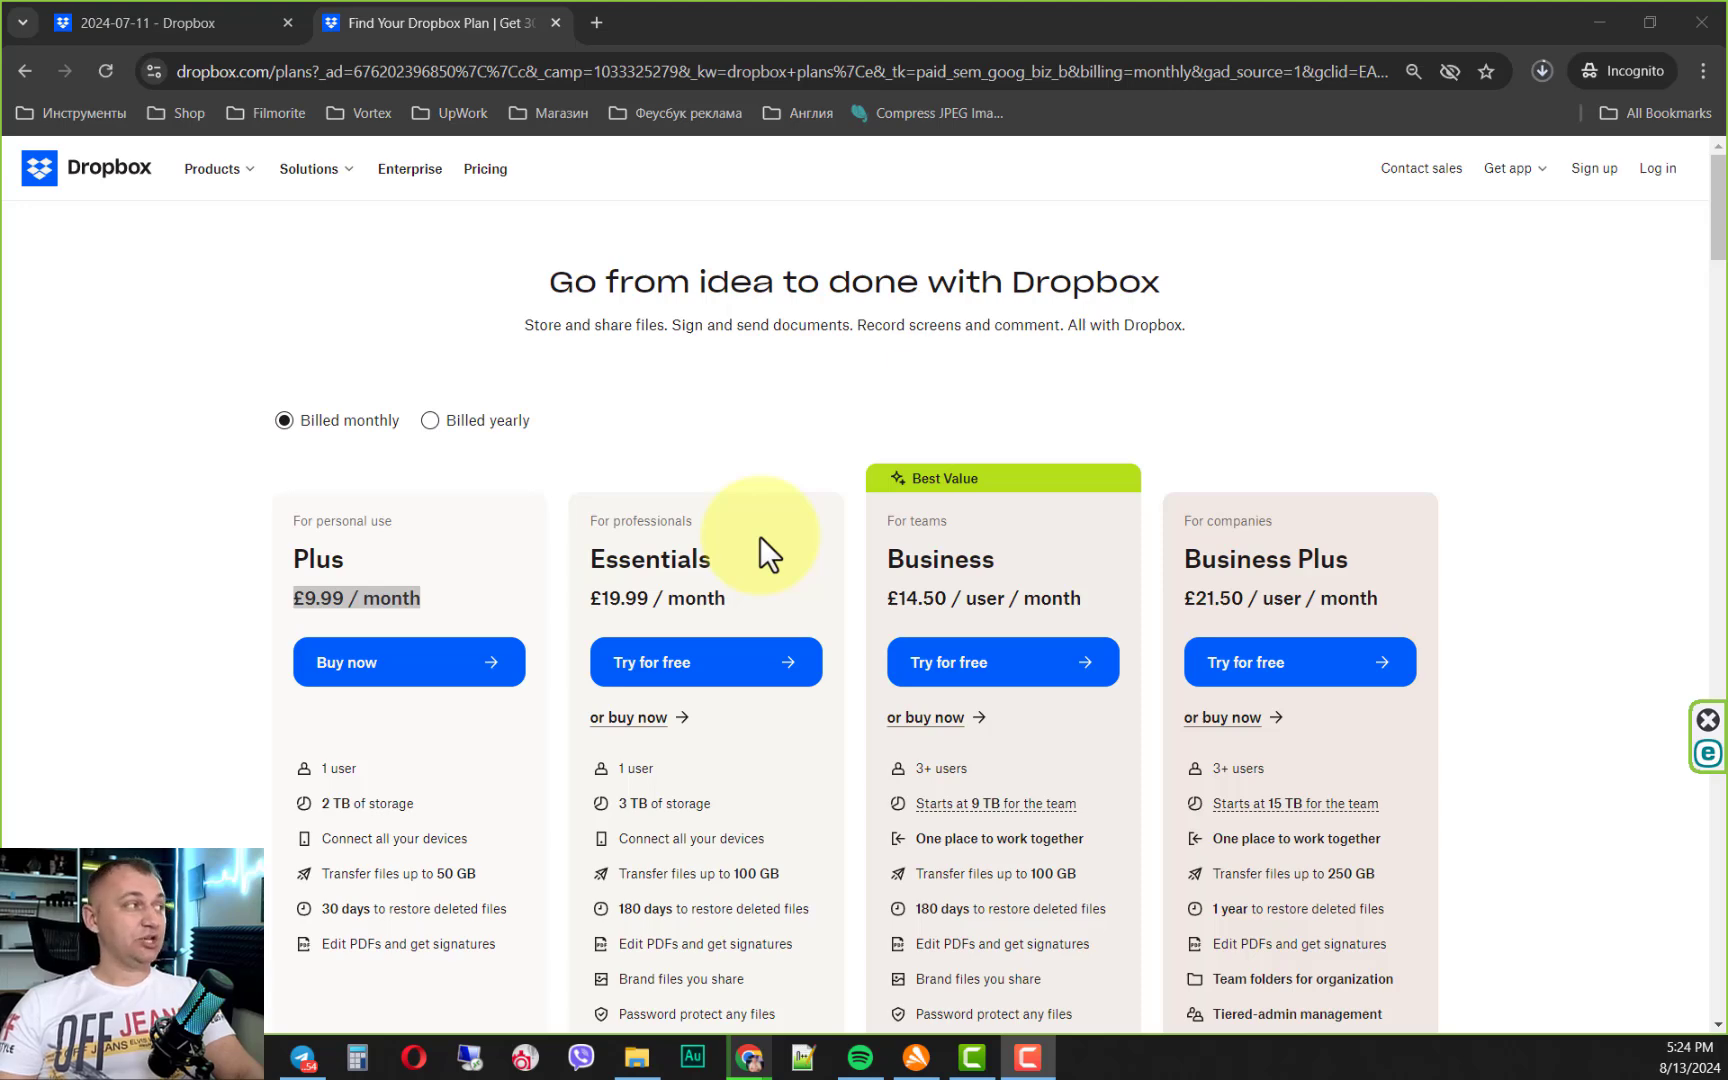
Step: Scroll the pricing cards, then return to the '2024-07-11 - Dropbox' shared folder tab
scroll(725, 465, down, 1)
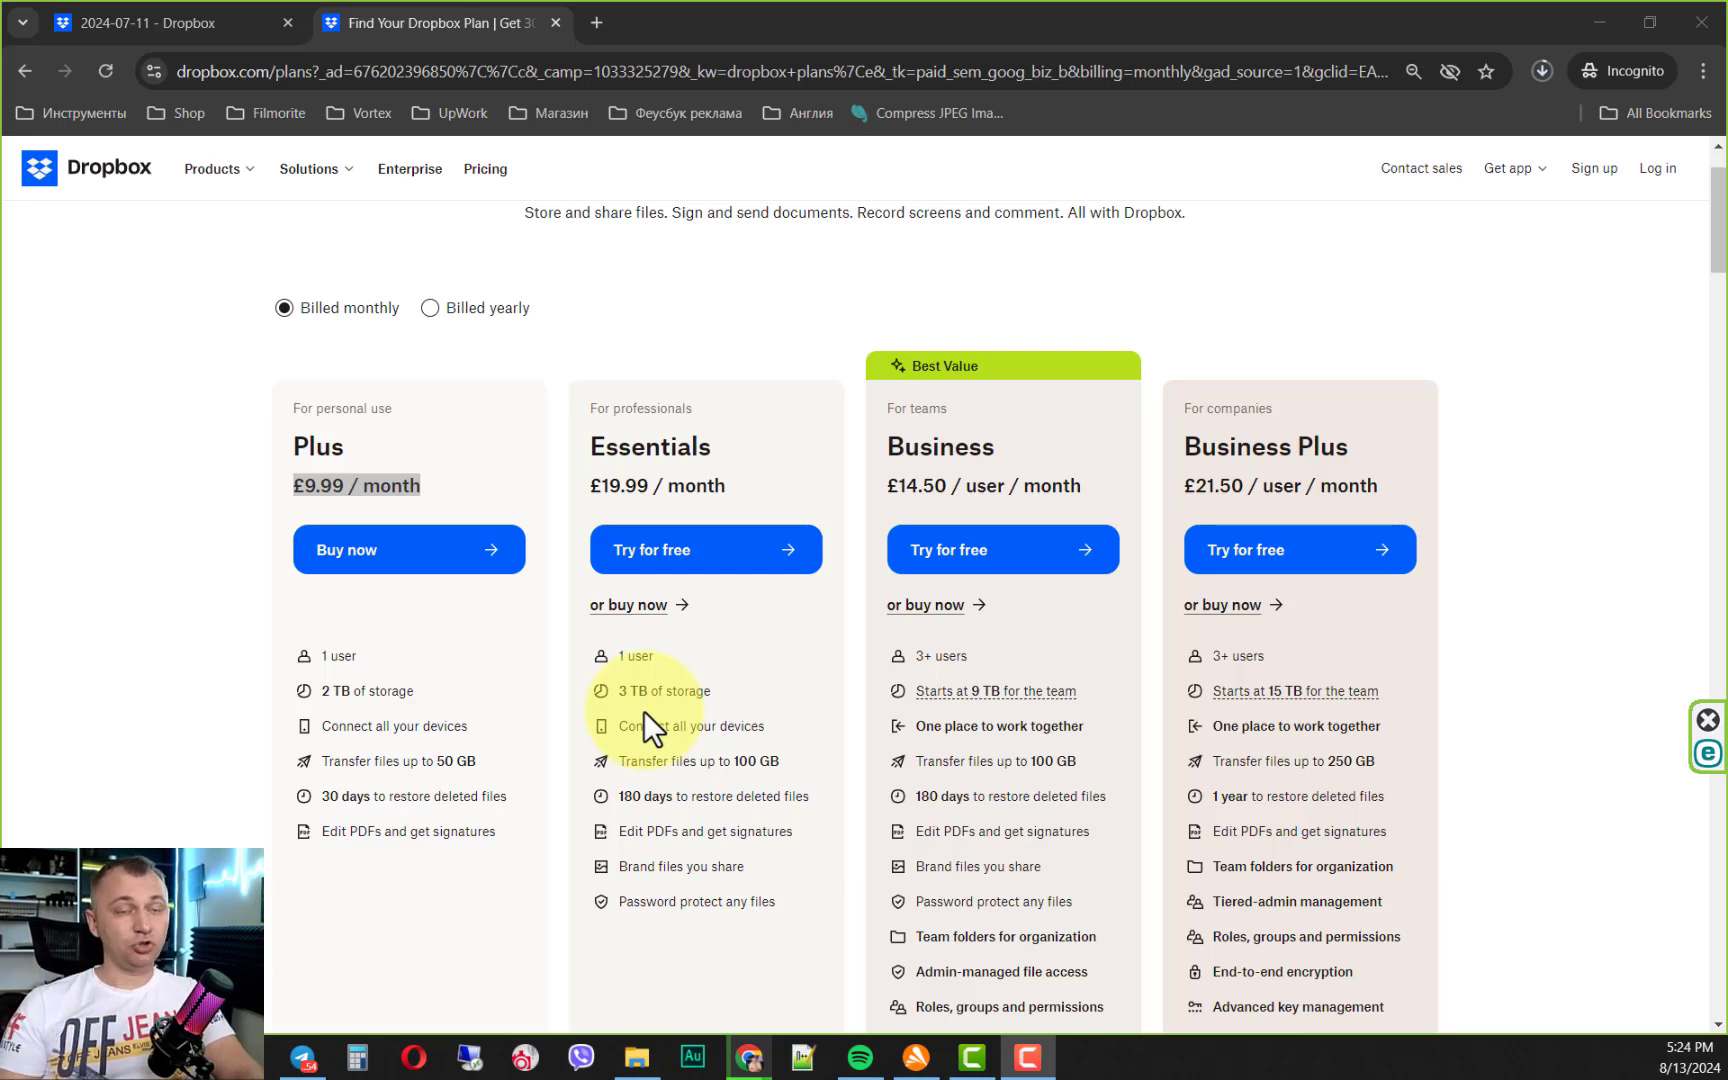
click(183, 29)
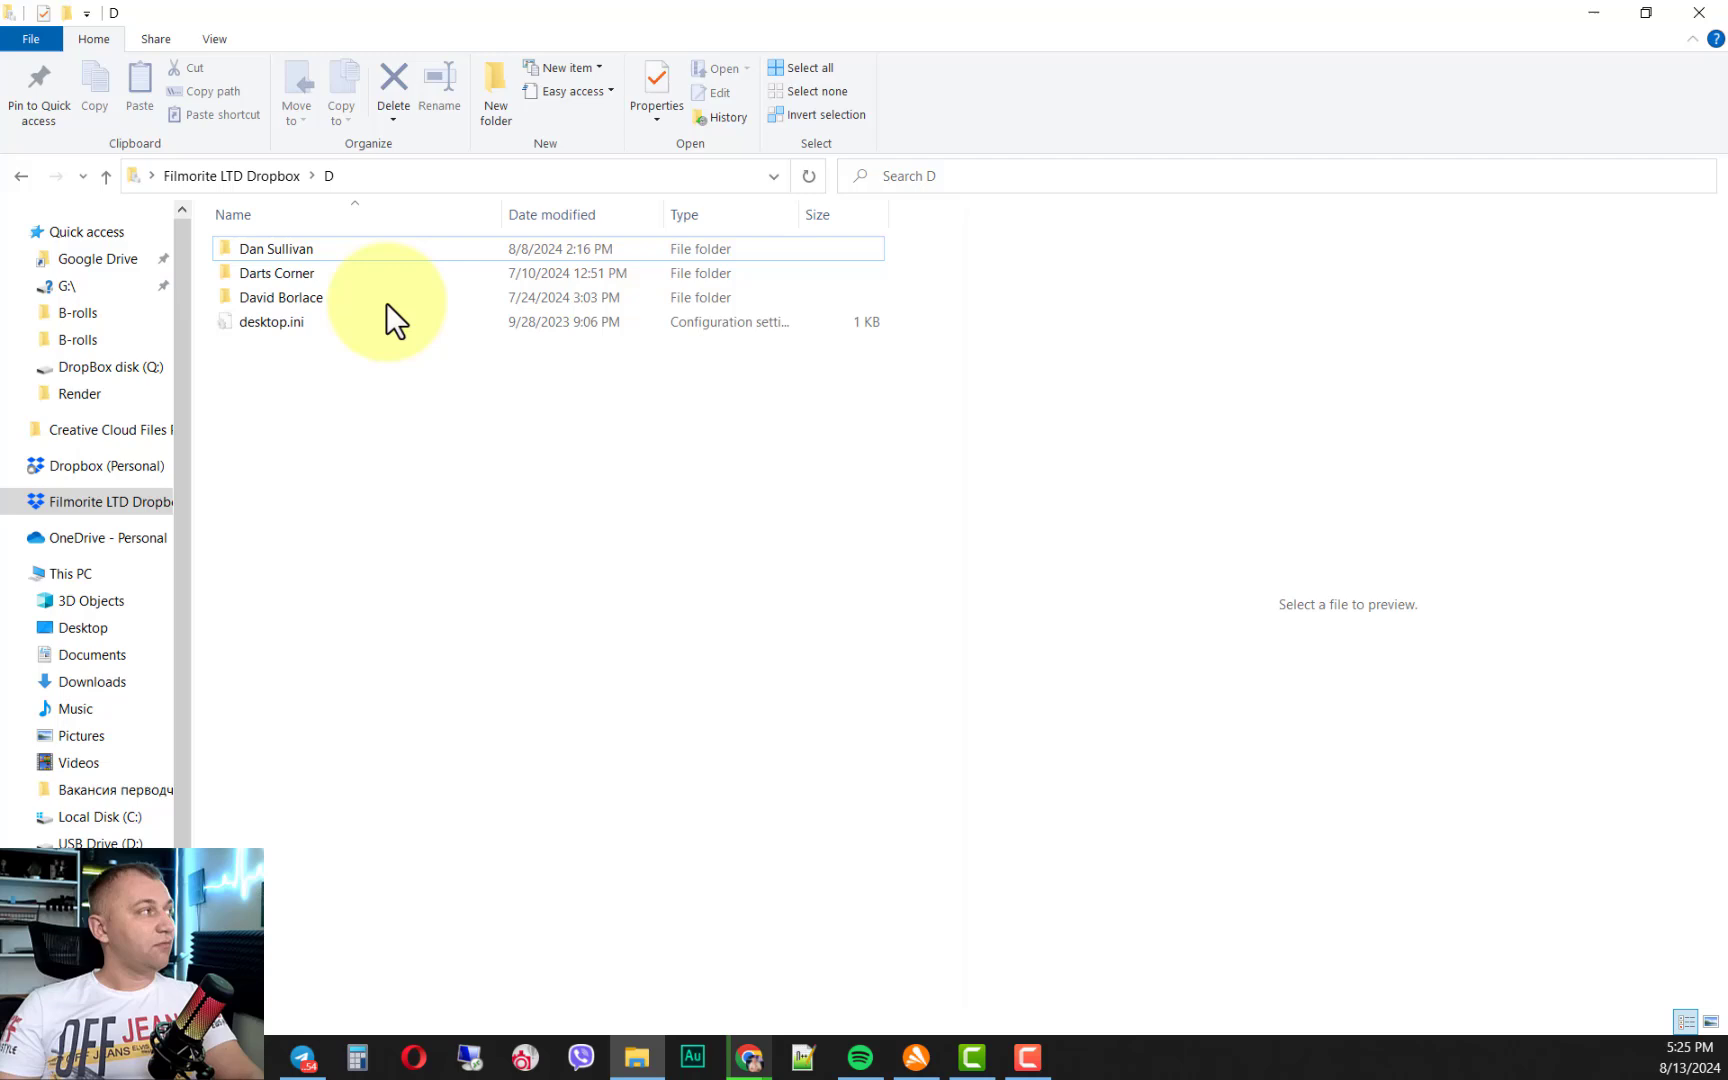
Step: Browse into the client folder, Milton Keynes Cookery School and its B-rolls clips, then return up
click(301, 264)
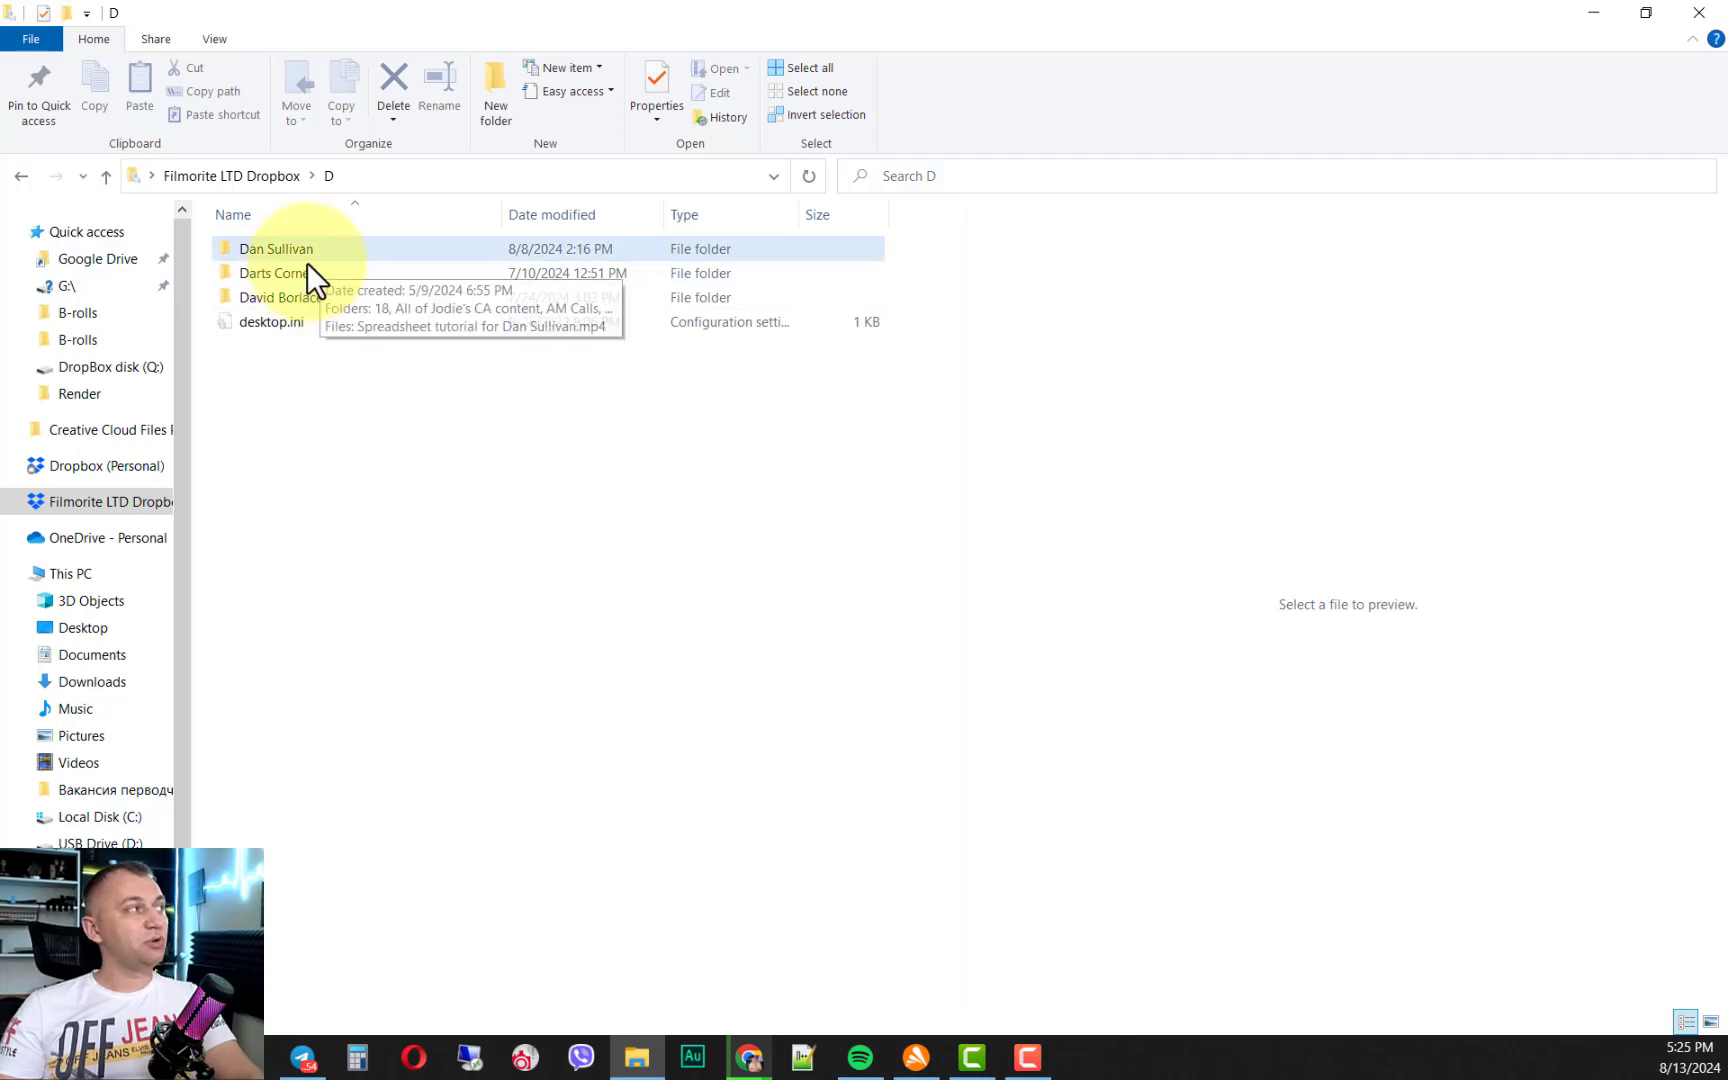
double_click(318, 249)
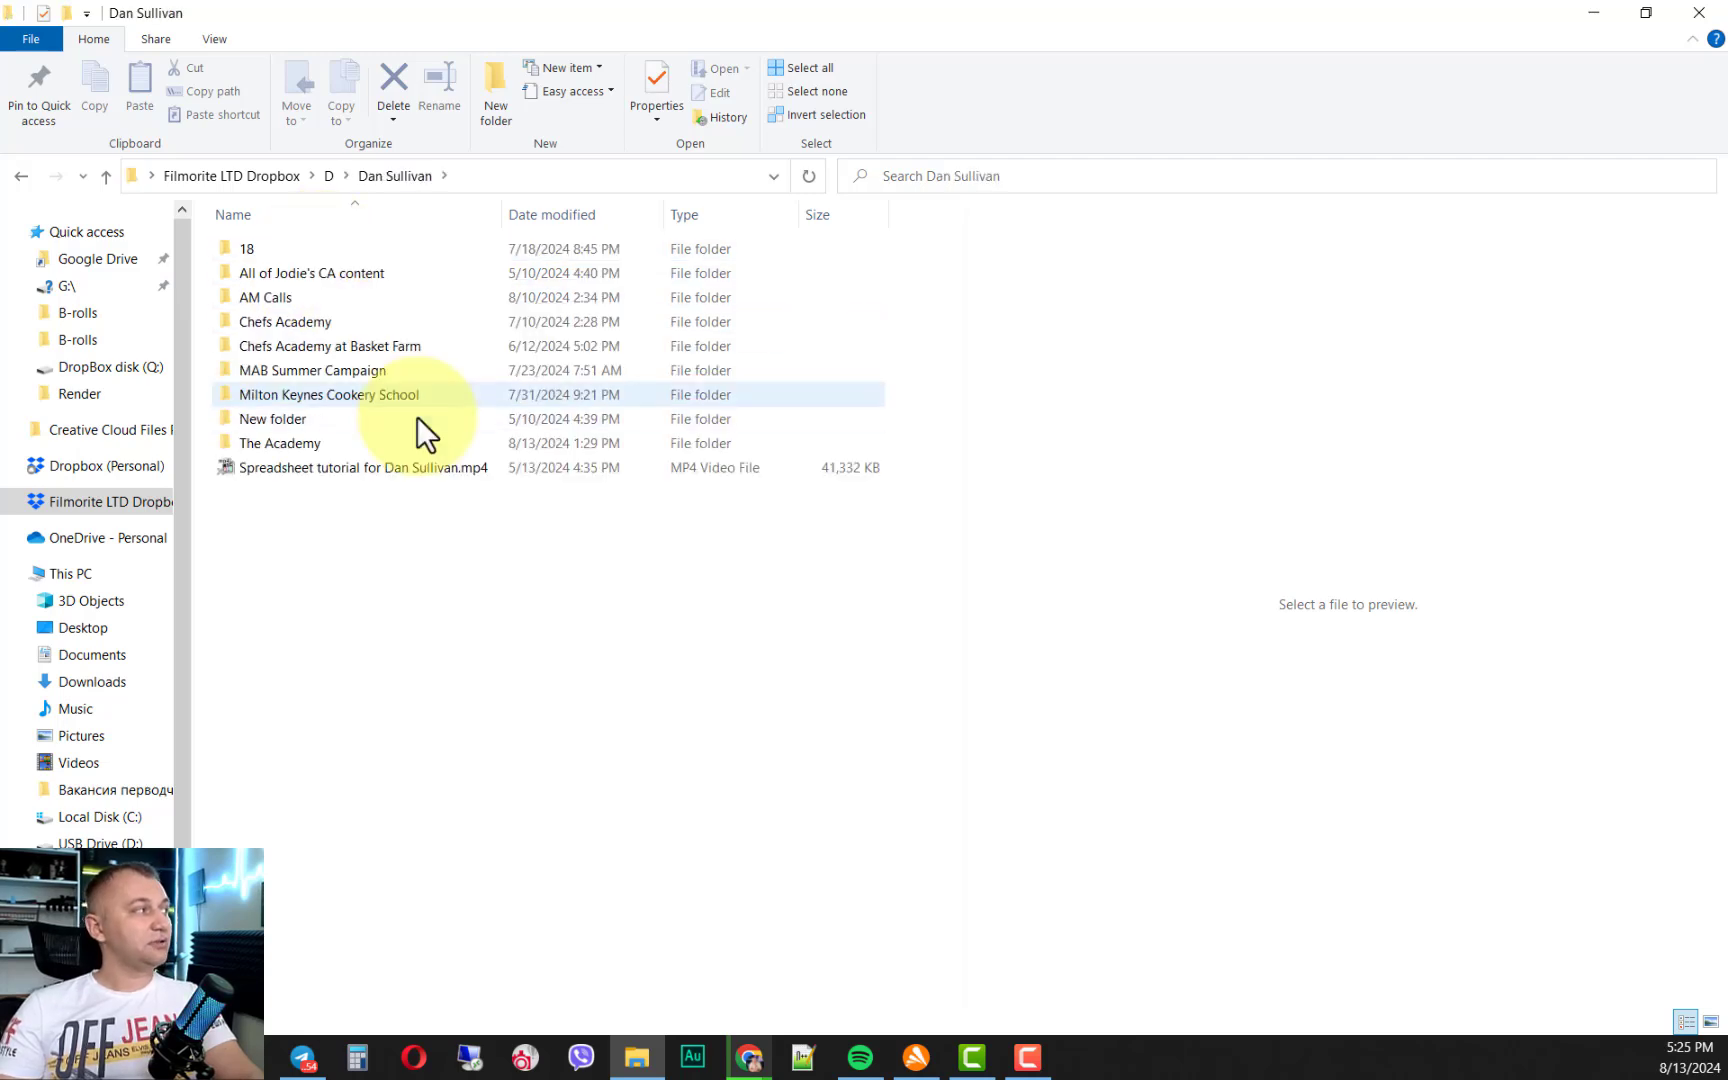
double_click(368, 395)
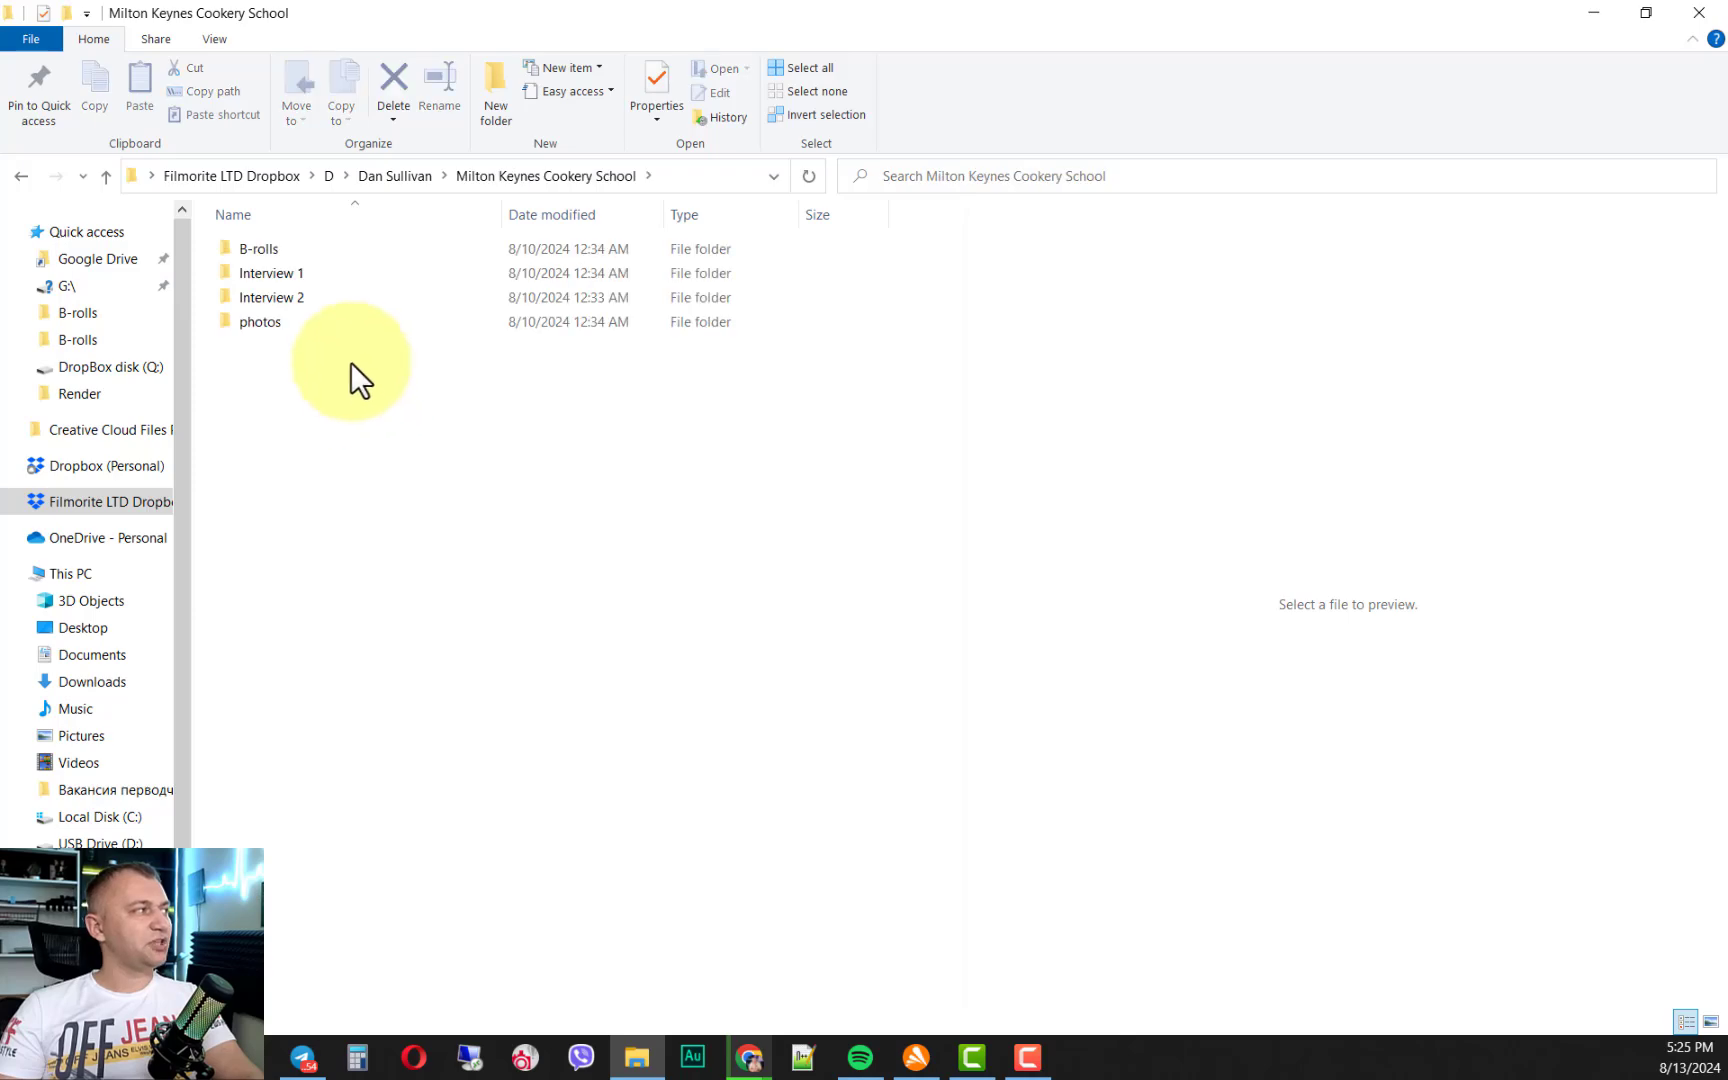
double_click(291, 249)
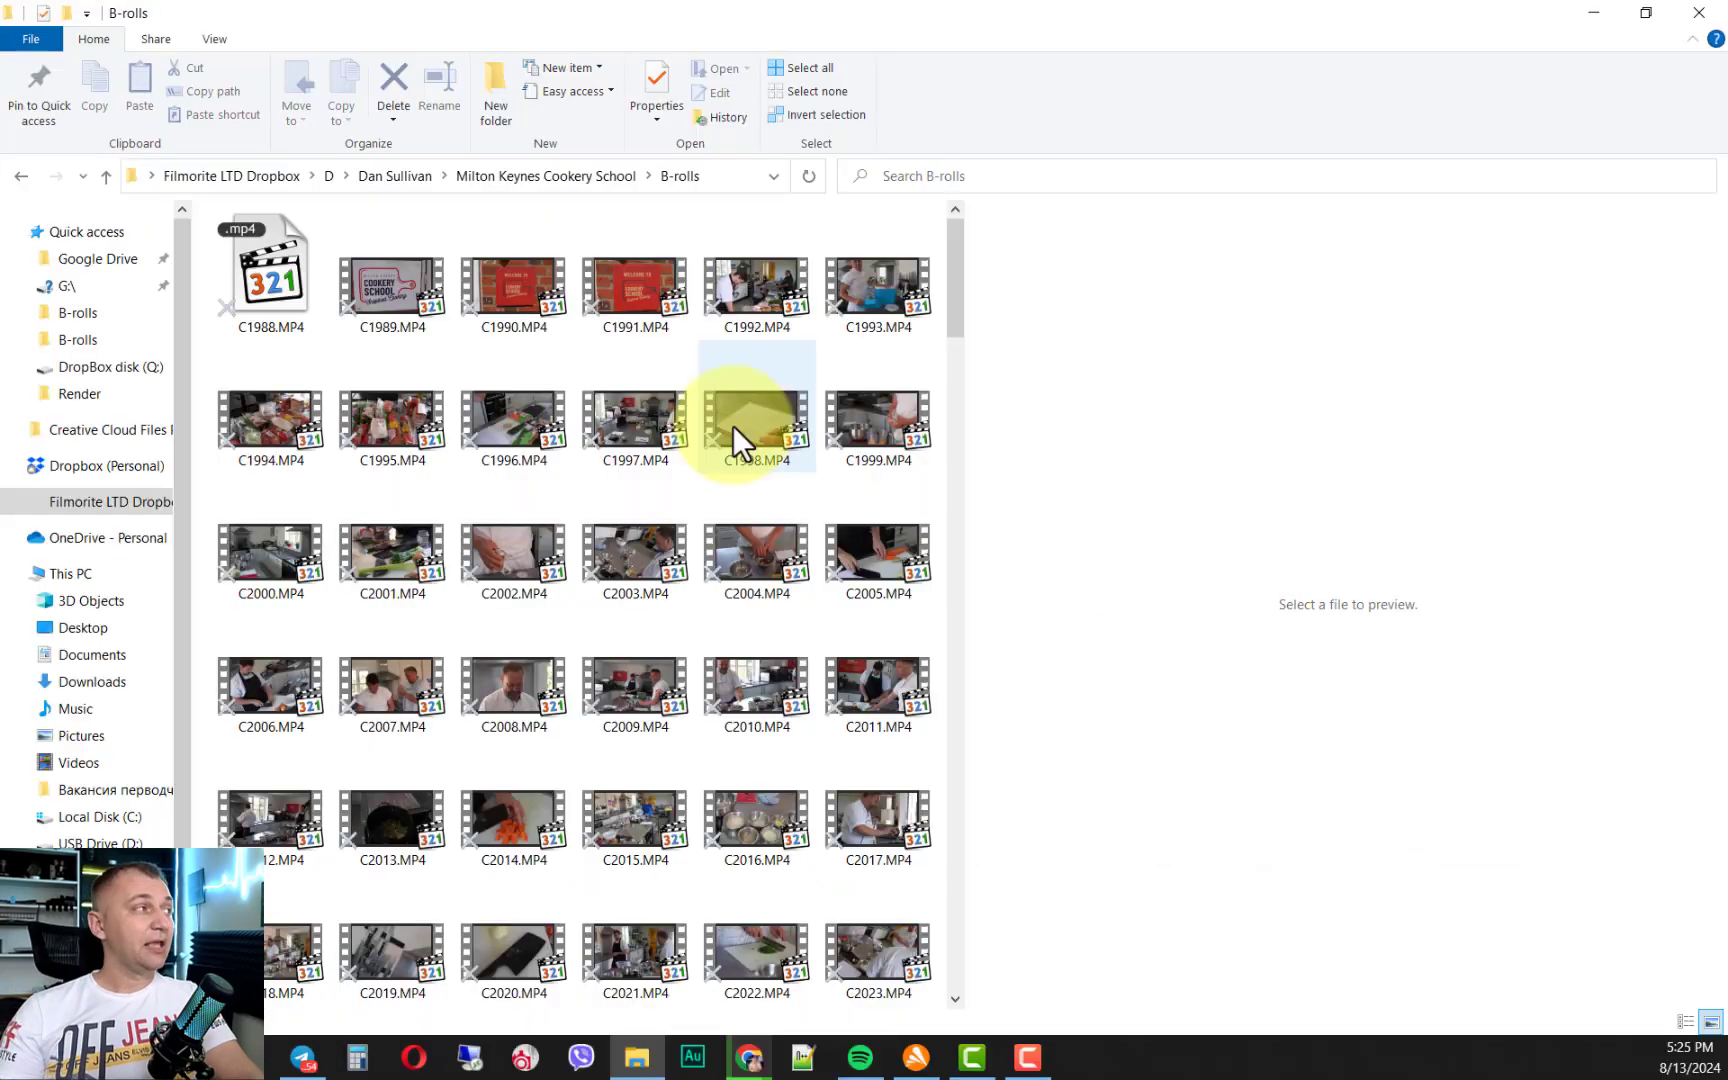
click(588, 178)
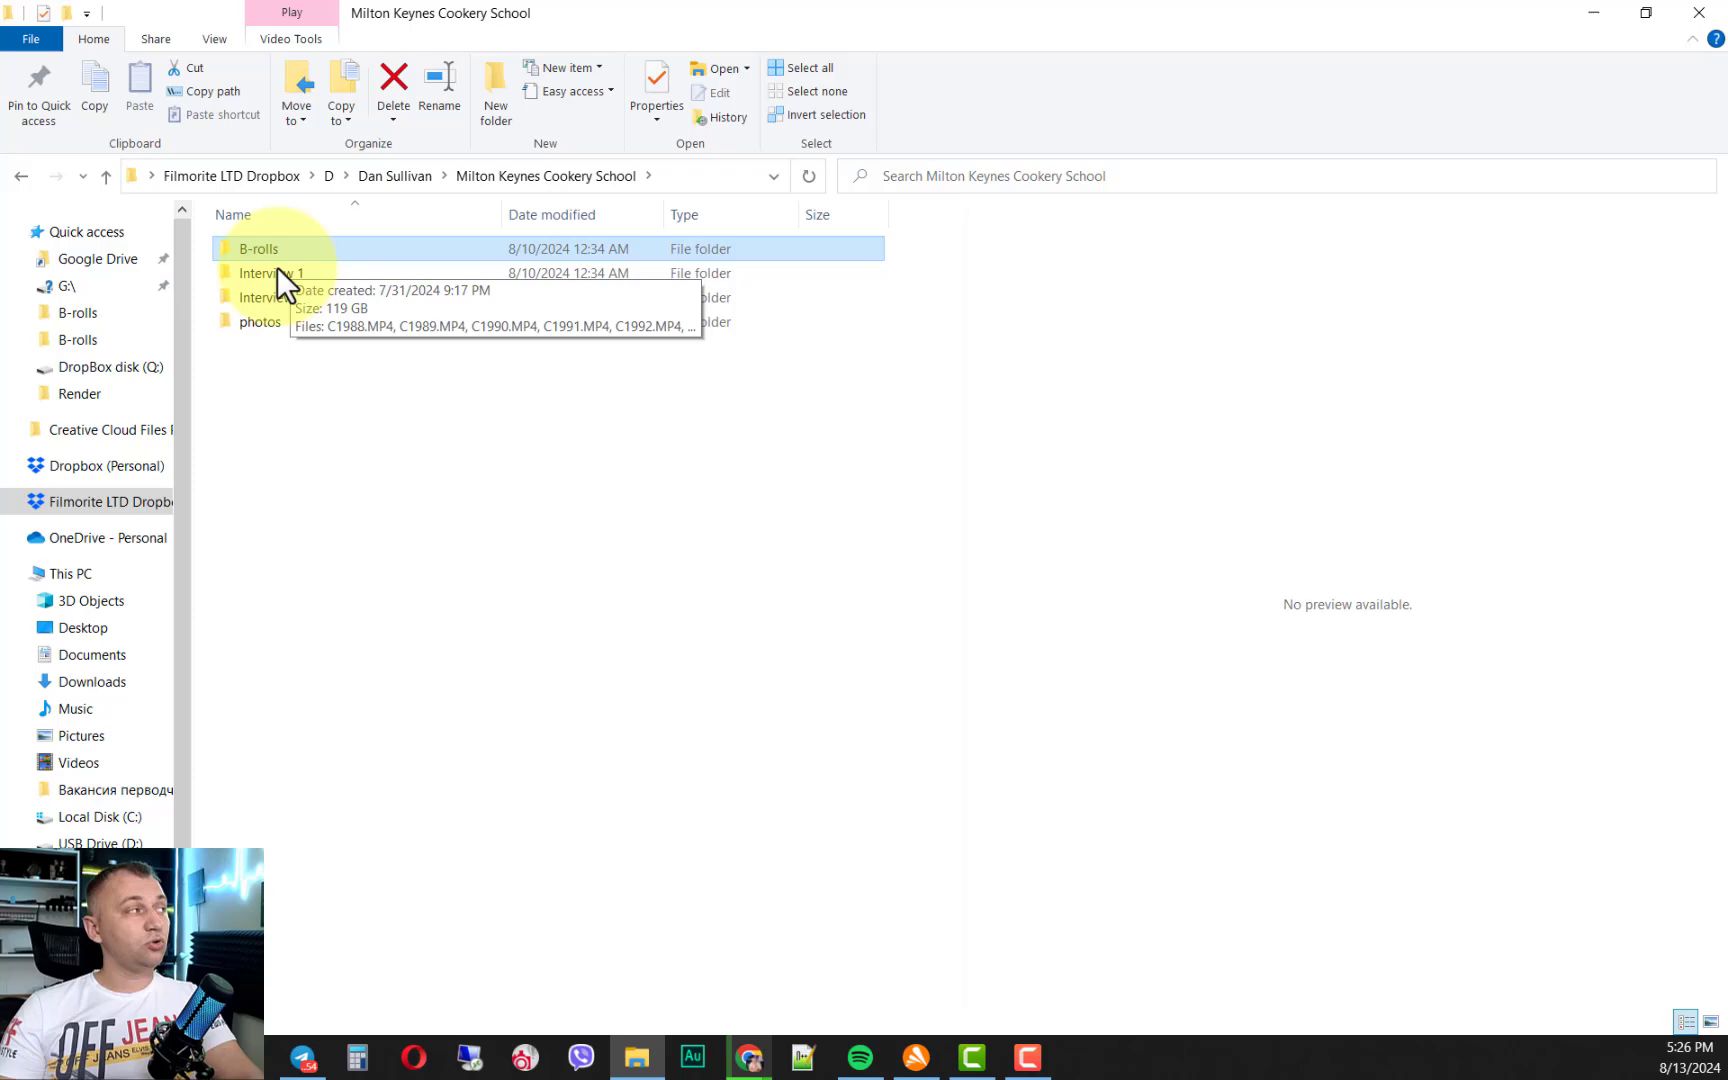
Step: Show the B-rolls folder's context menu with Dropbox's Make available offline option
right_click(288, 252)
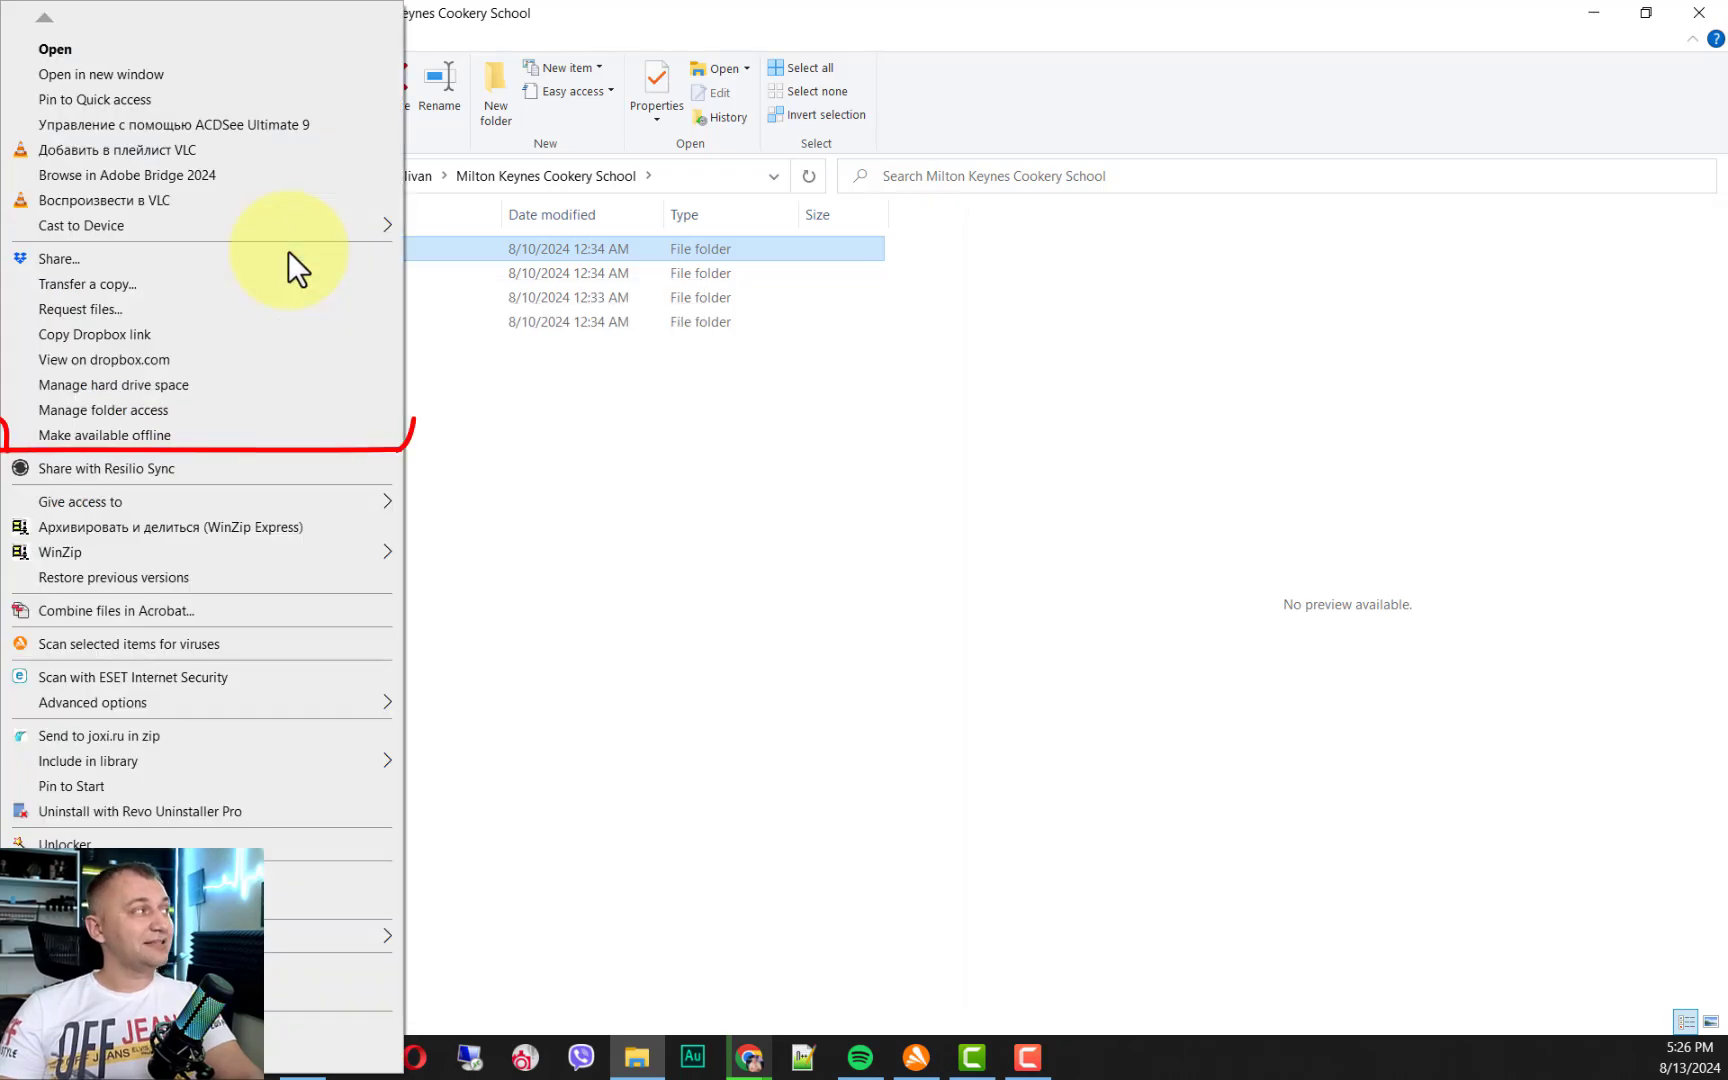